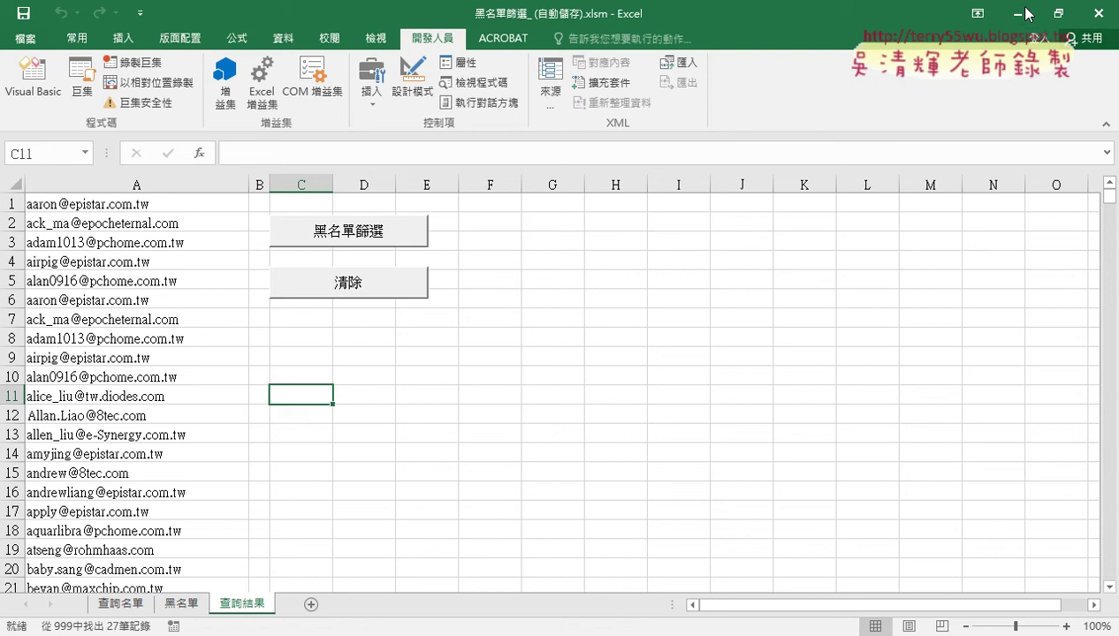
# Open the 黑名單篩選 button's assigned macro in the VBA editor through 指定巨集 > 編輯
pyautogui.click(573, 334)
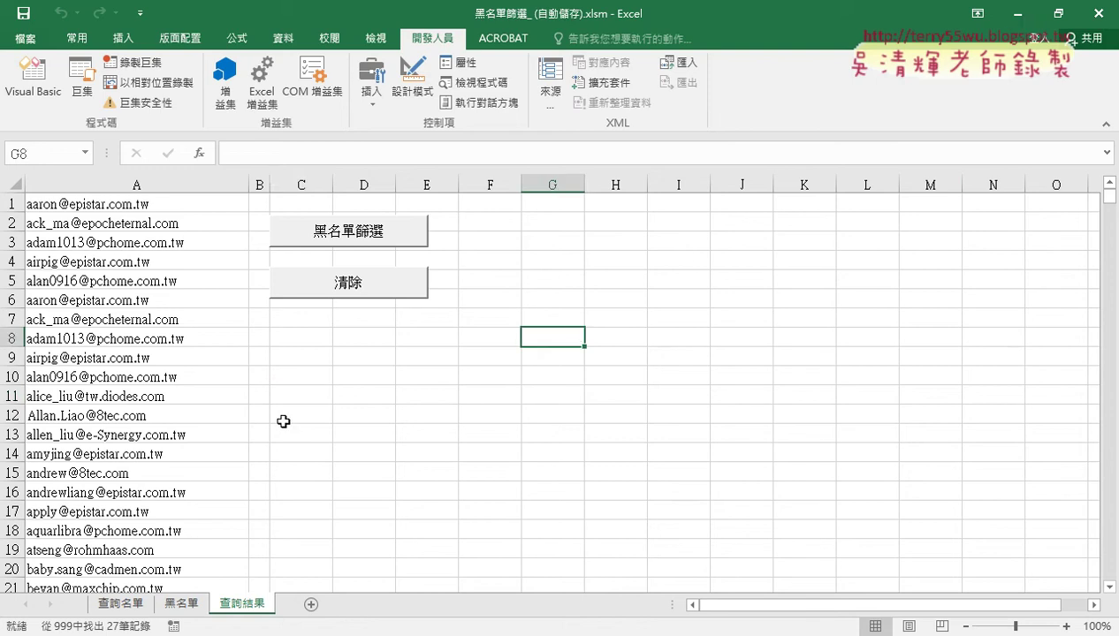
pyautogui.rightClick(387, 241)
pyautogui.click(466, 377)
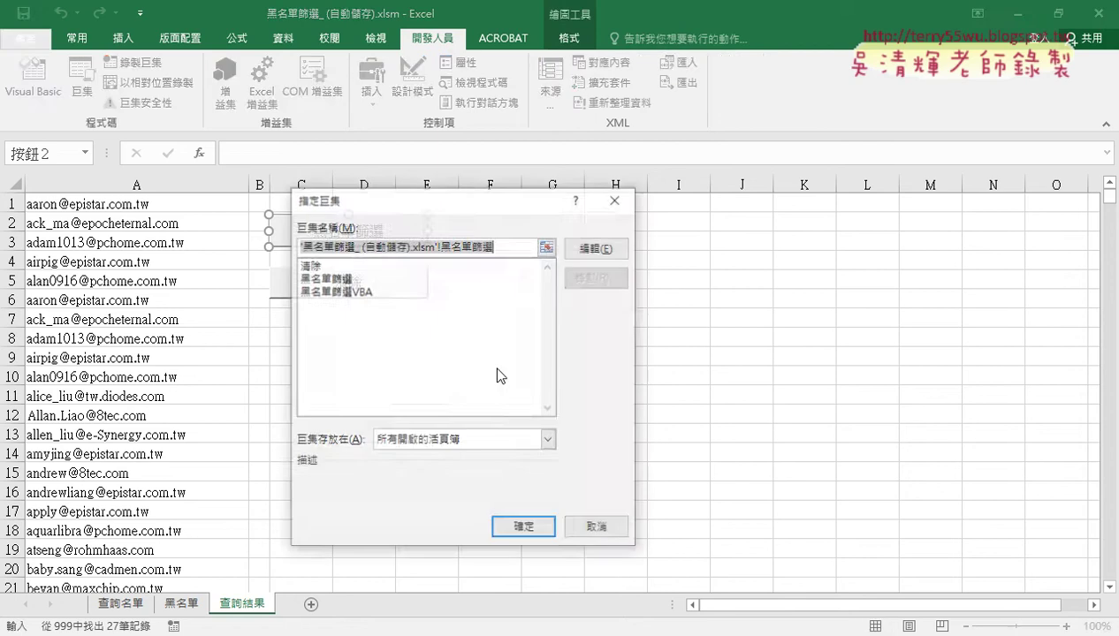
pyautogui.click(591, 248)
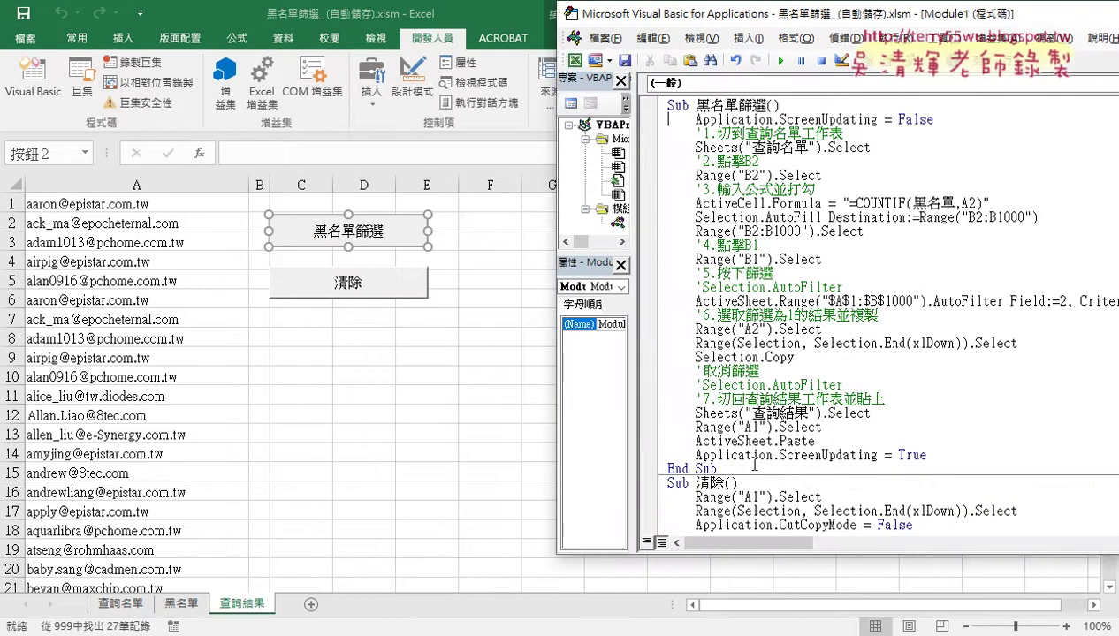
# Review the recorded 黑名單篩選 macro body and move the code window left
pyautogui.moveTo(926, 450); pyautogui.dragTo(648, 129)
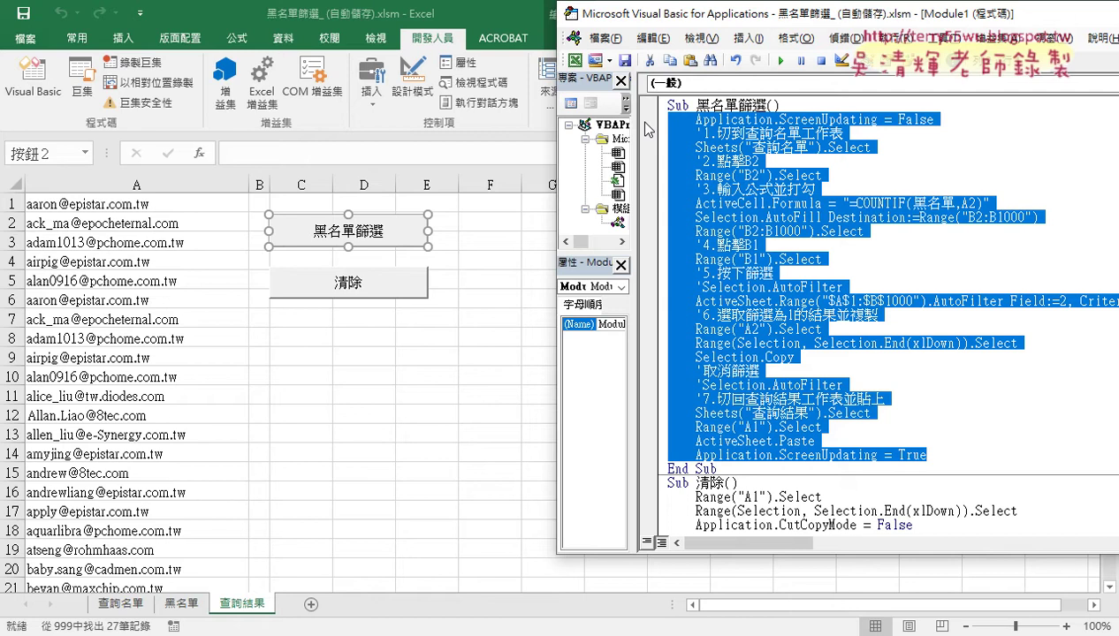
pyautogui.moveTo(695, 25); pyautogui.dragTo(557, 33)
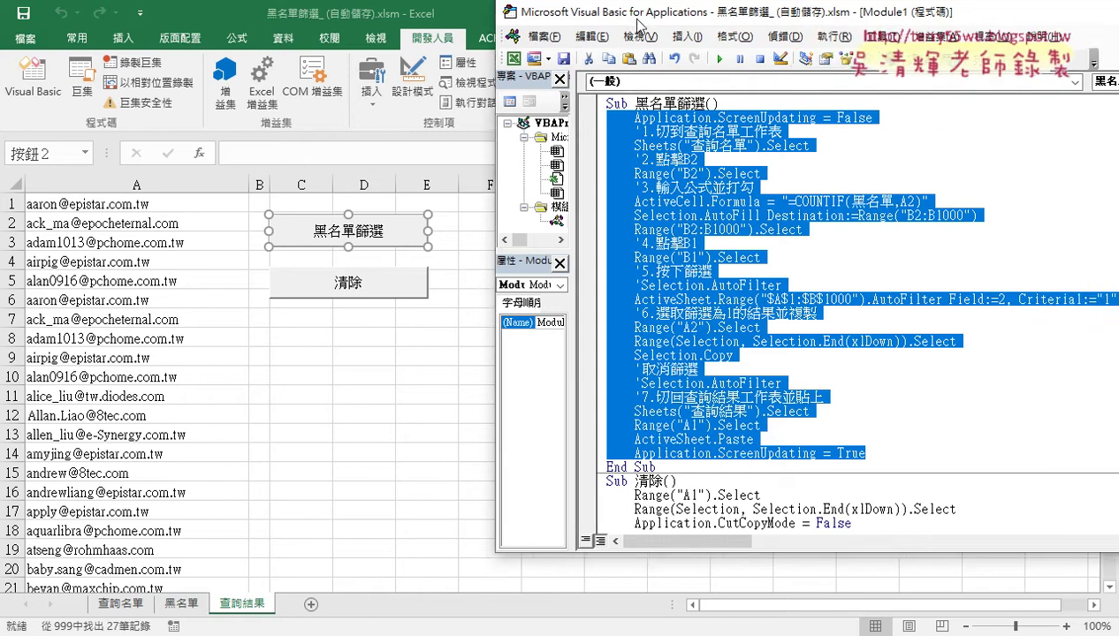
pyautogui.click(609, 216)
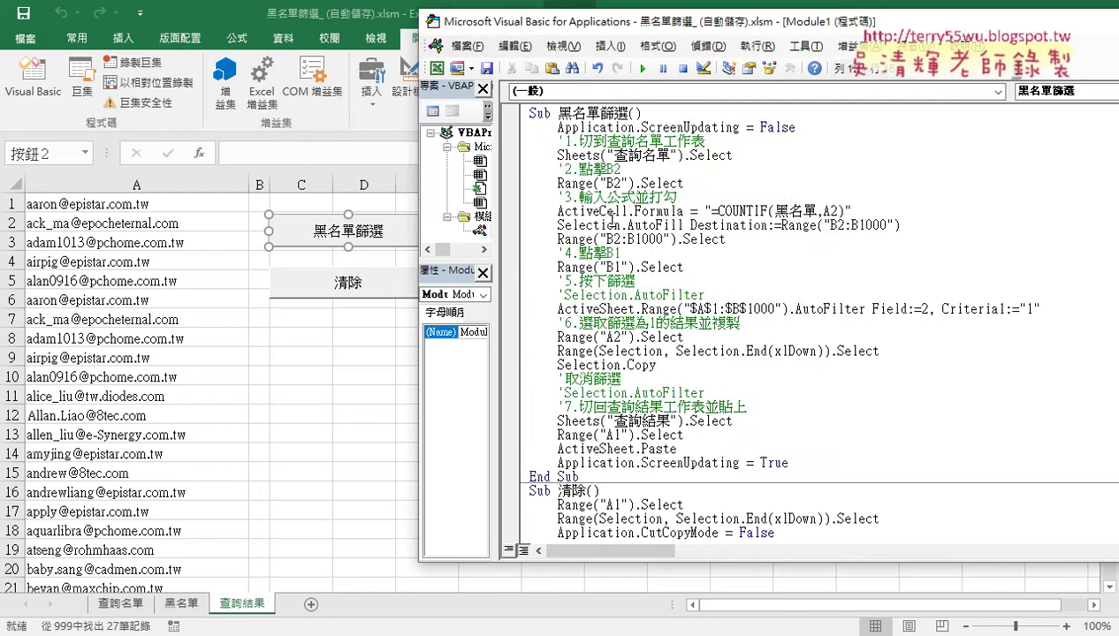
pyautogui.scroll(-5, 610, 253)
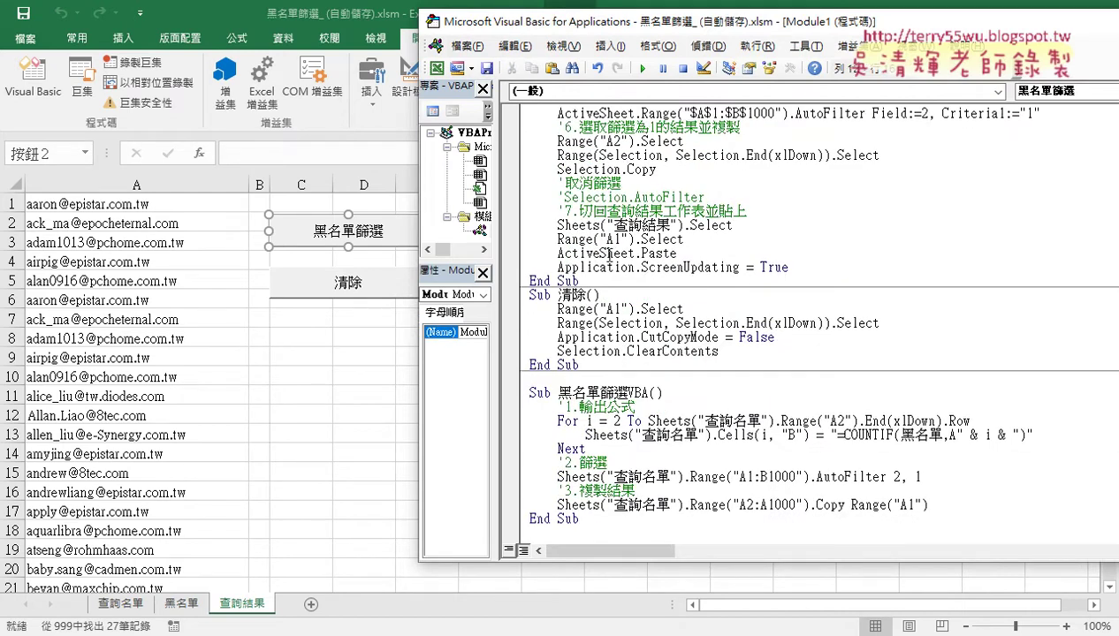
# Highlight the 黑名單篩選VBA procedure's COUNTIF For loop, AutoFilter line and Copy line
pyautogui.moveTo(650, 392); pyautogui.dragTo(666, 528)
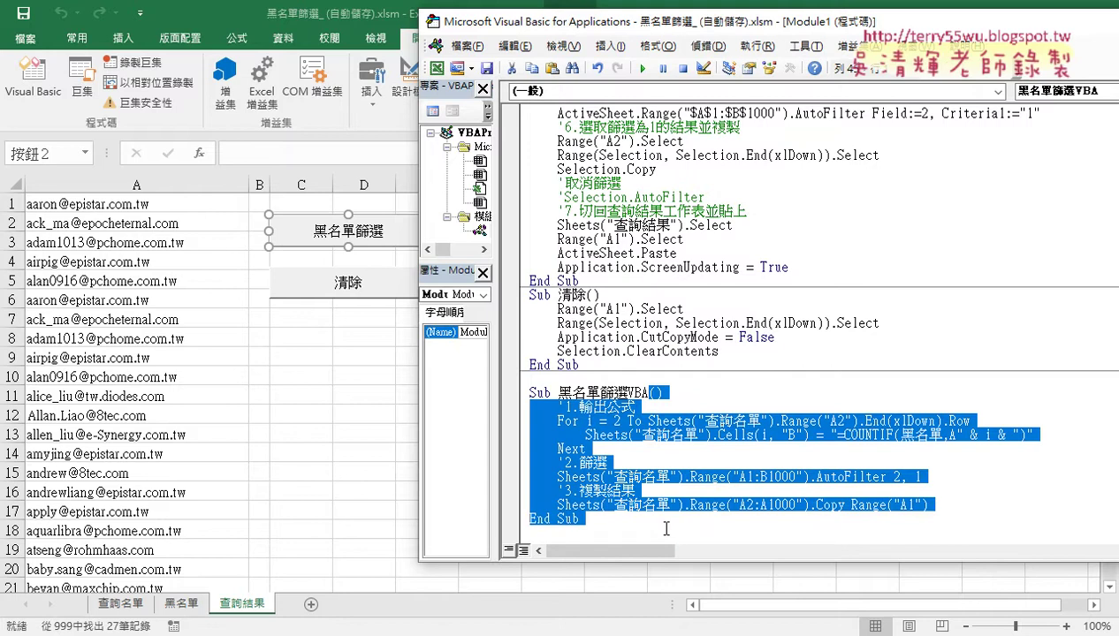
pyautogui.click(689, 490)
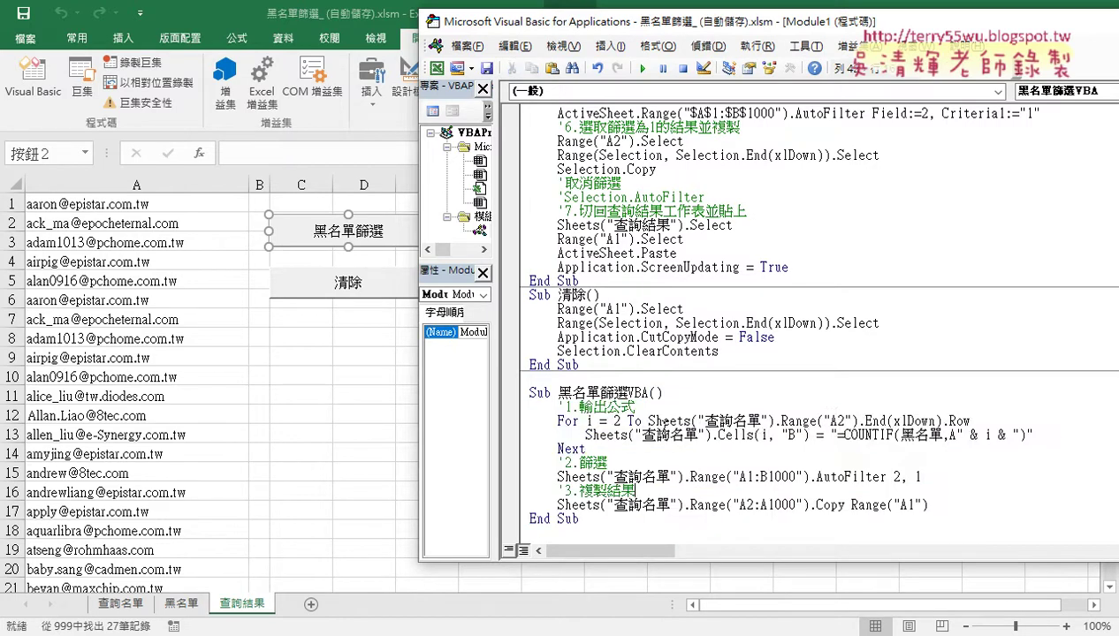
pyautogui.moveTo(586, 449); pyautogui.dragTo(509, 419)
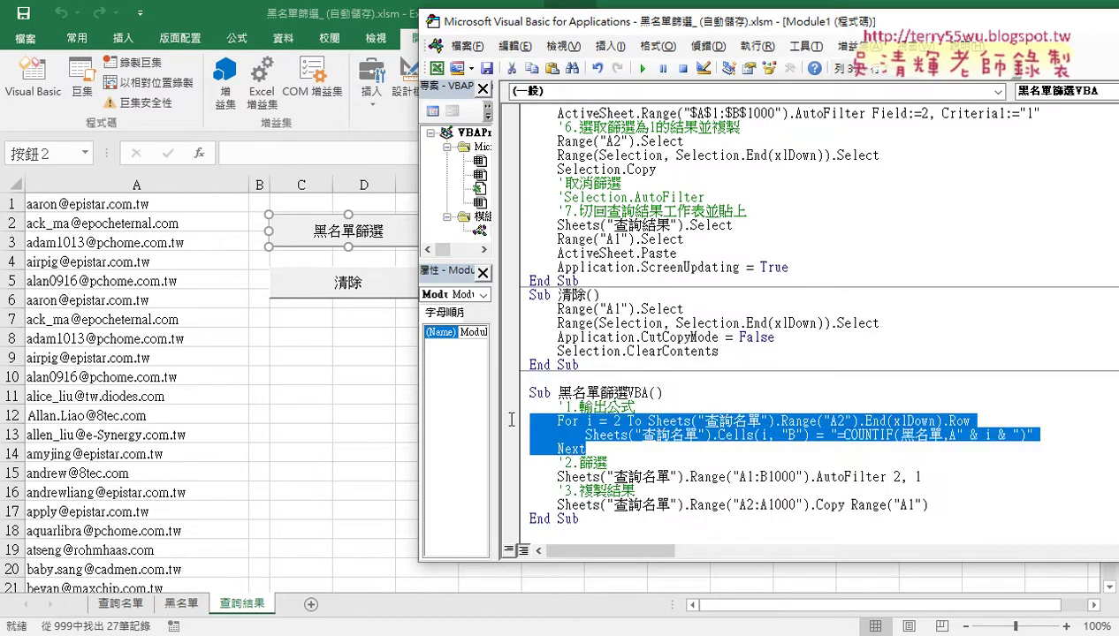
pyautogui.moveTo(941, 485); pyautogui.dragTo(557, 451)
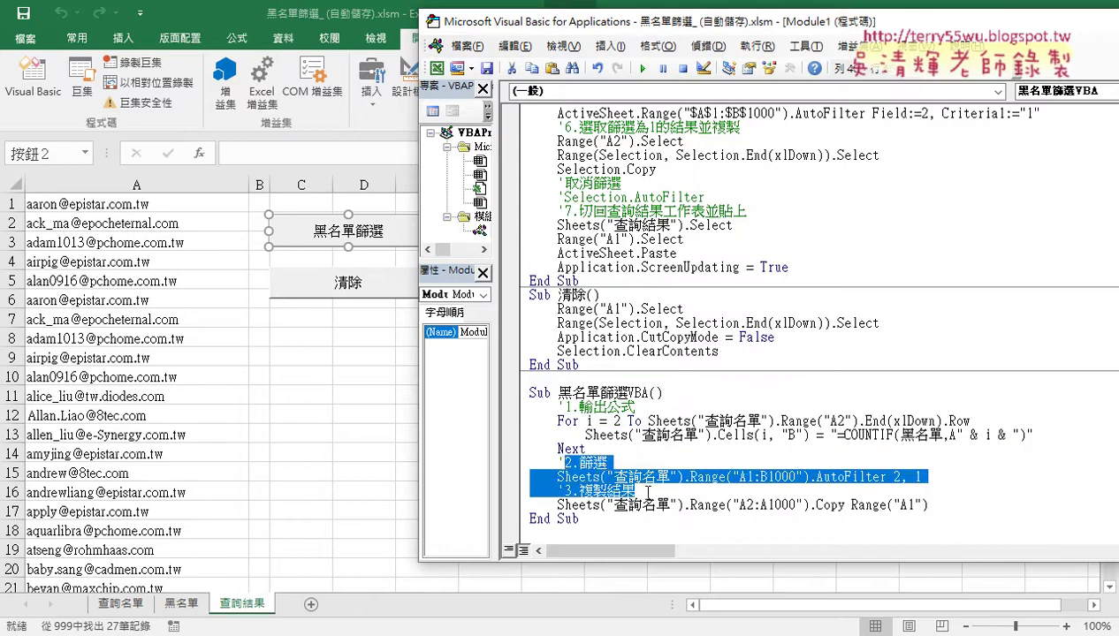
pyautogui.moveTo(930, 505); pyautogui.dragTo(505, 500)
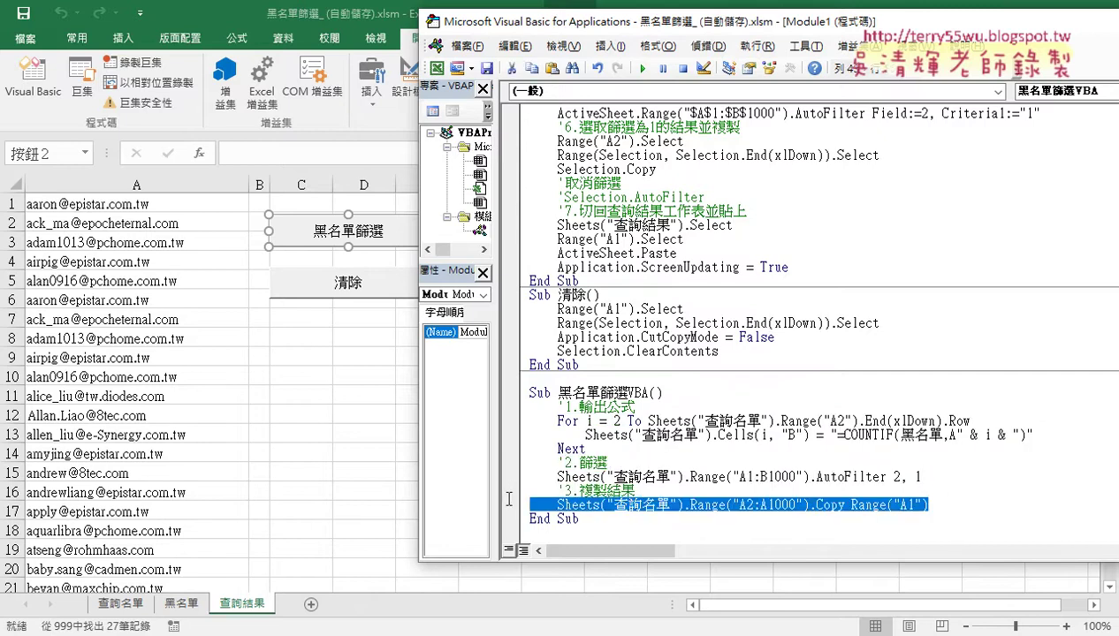
pyautogui.click(672, 417)
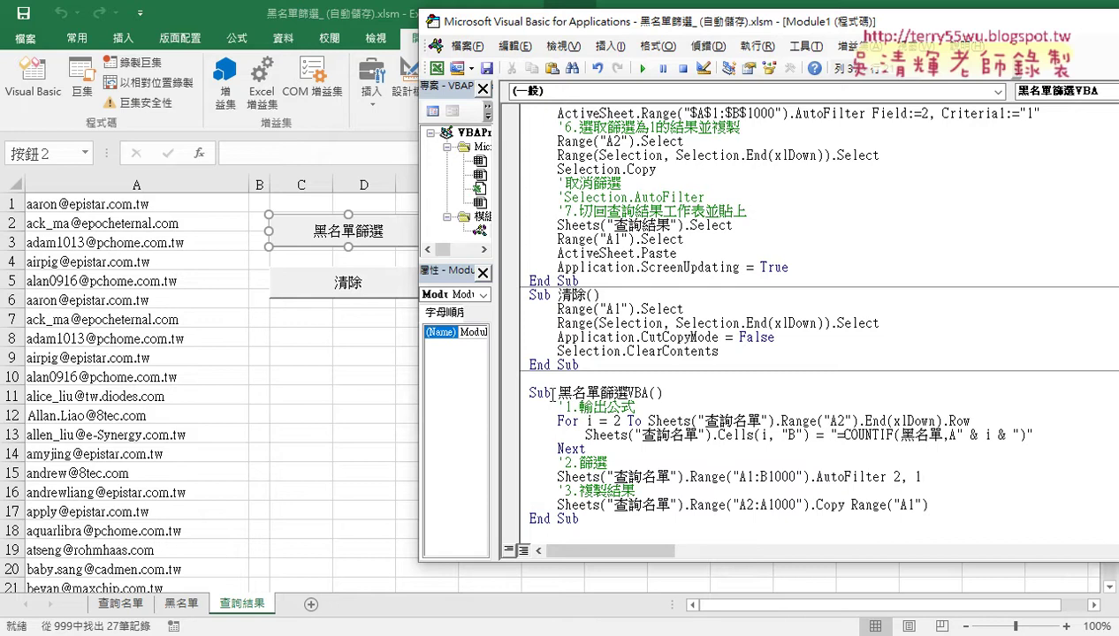
# Delete the whole 黑名單篩選VBA body as a trial, then undo to restore it
pyautogui.click(530, 392)
pyautogui.moveTo(530, 392)
pyautogui.mouseDown()
pyautogui.moveTo(648, 396)
pyautogui.moveTo(669, 408)
pyautogui.moveTo(691, 539)
pyautogui.mouseUp()
pyautogui.click(650, 393)
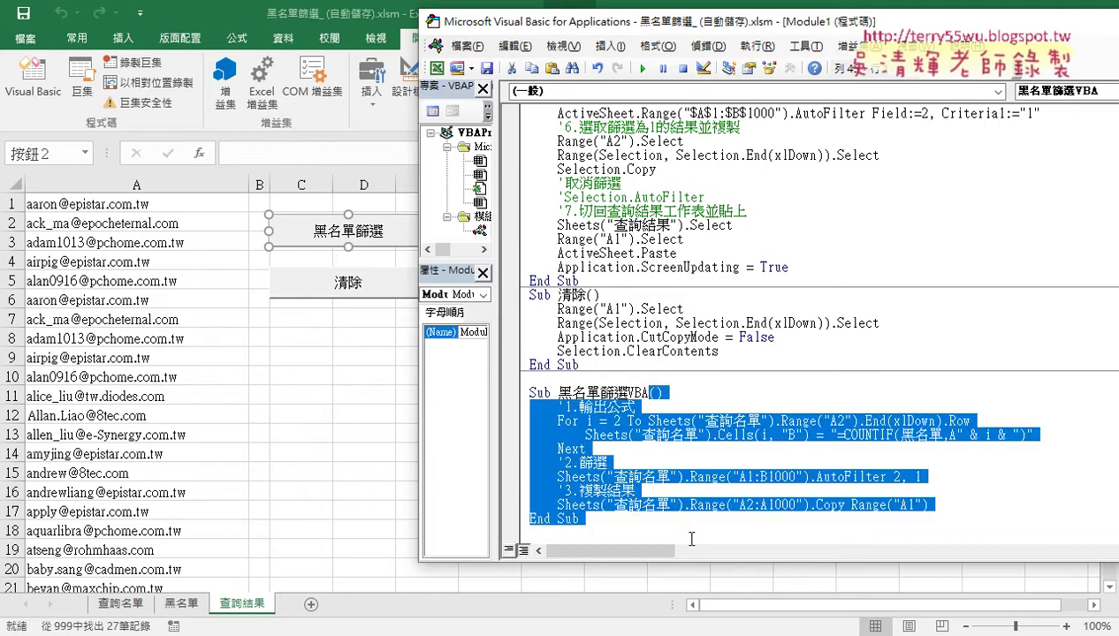
pyautogui.press('Delete')
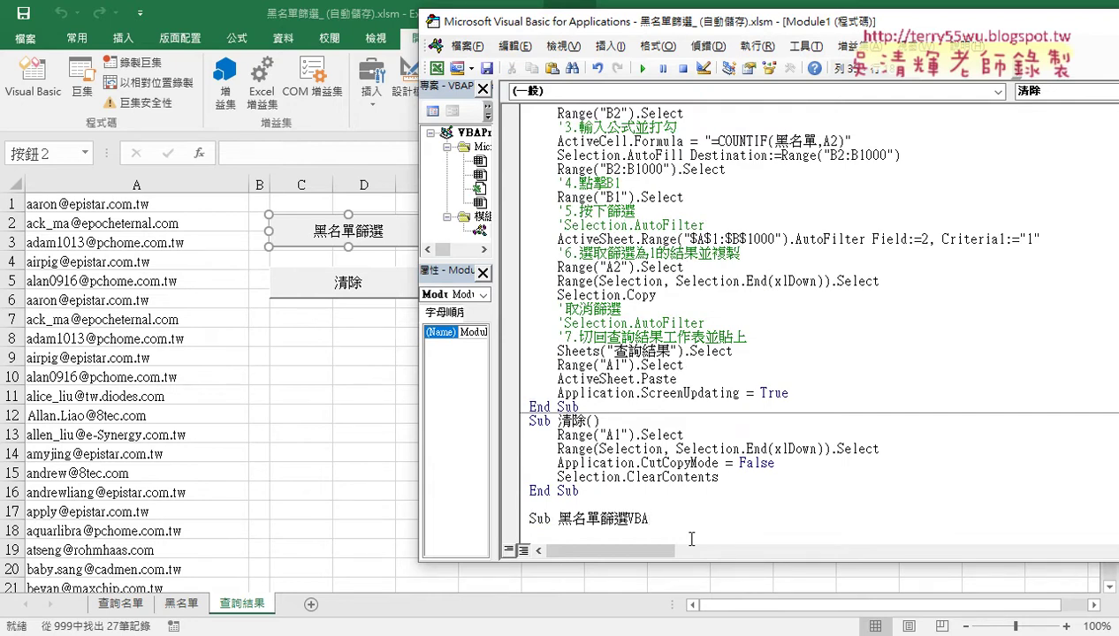
pyautogui.press('Return')
pyautogui.scroll(-1, 721, 421)
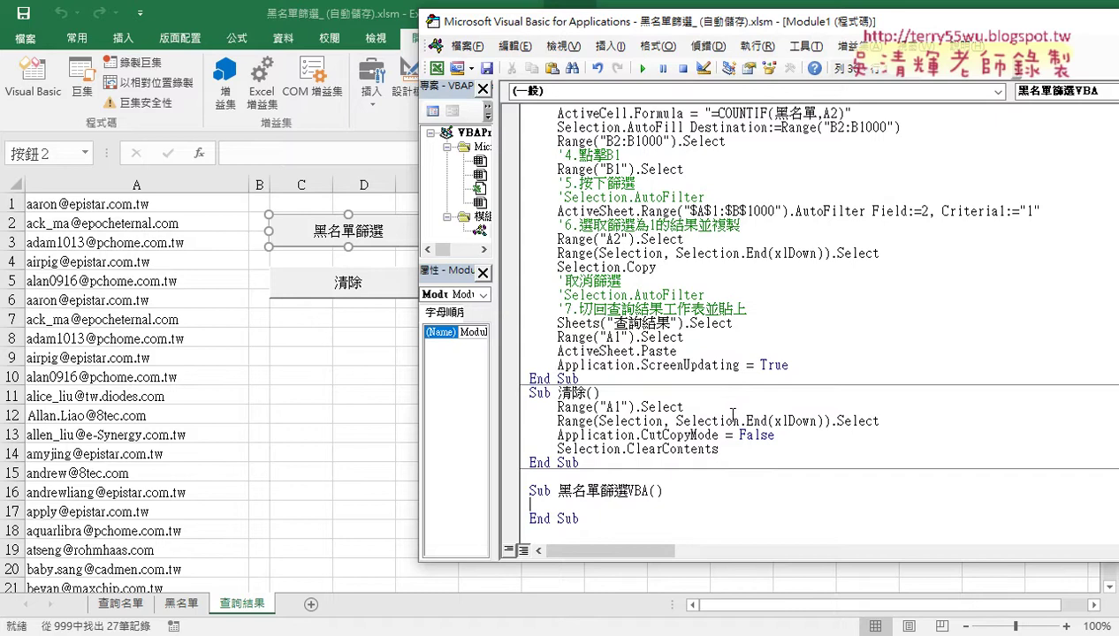
pyautogui.press('Return')
pyautogui.press('Return')
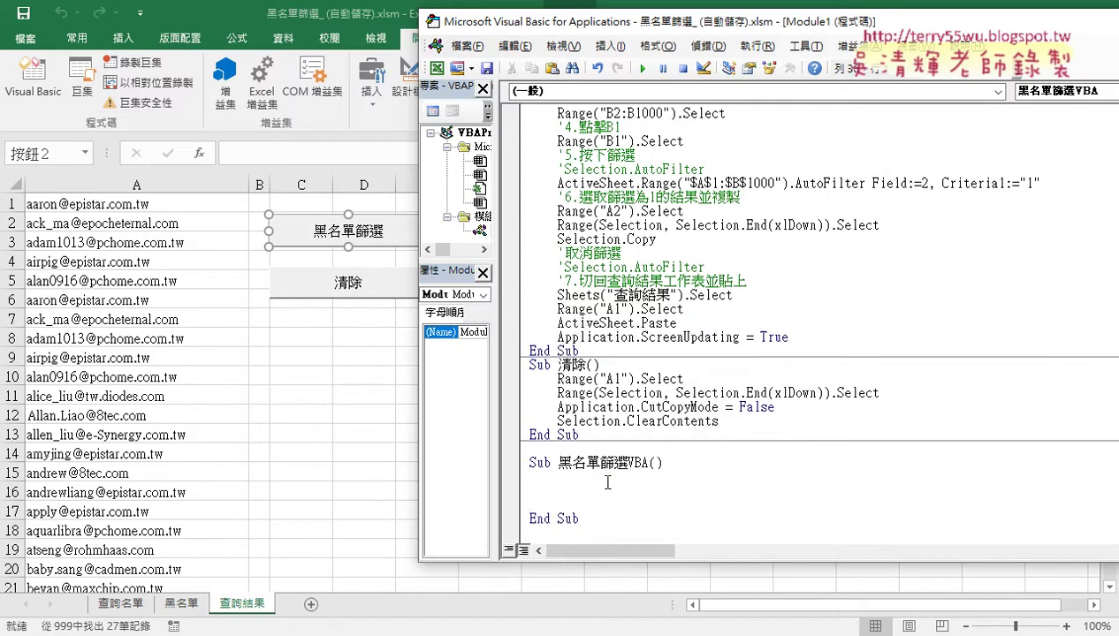
pyautogui.scroll(3, 607, 483)
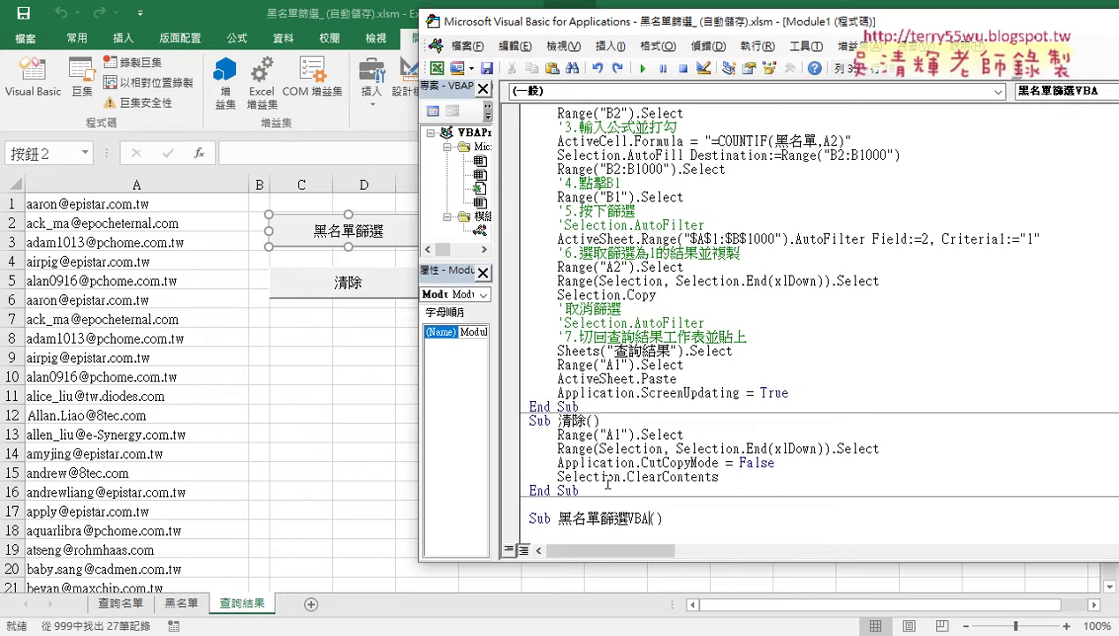
pyautogui.hotkey('ctrl', 'z')
# Delete the Copy line, the AutoFilter line and the For…Next loop, leaving only the comments
pyautogui.click(721, 497)
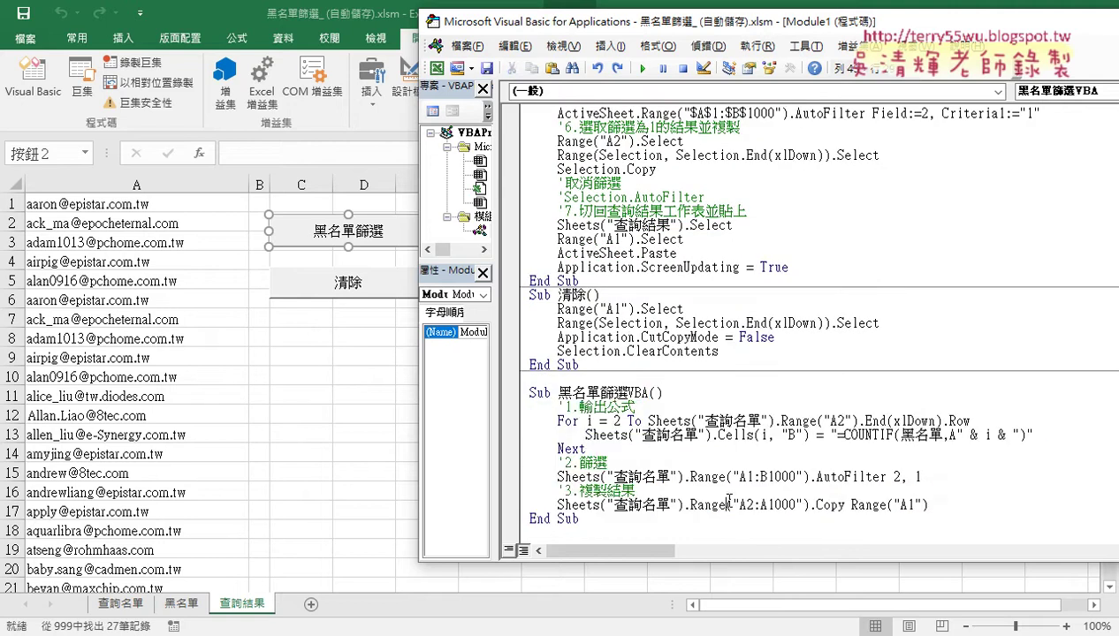
pyautogui.moveTo(928, 505); pyautogui.dragTo(520, 511)
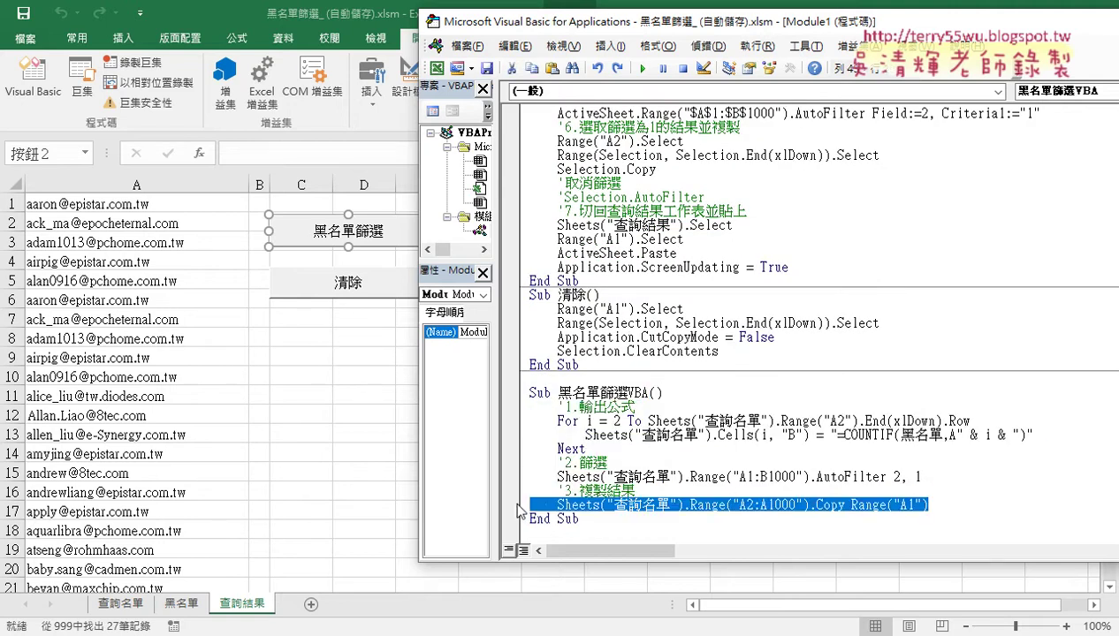
pyautogui.press('Delete')
pyautogui.press('Up')
pyautogui.press('Up')
pyautogui.hotkey('shift', 'End')
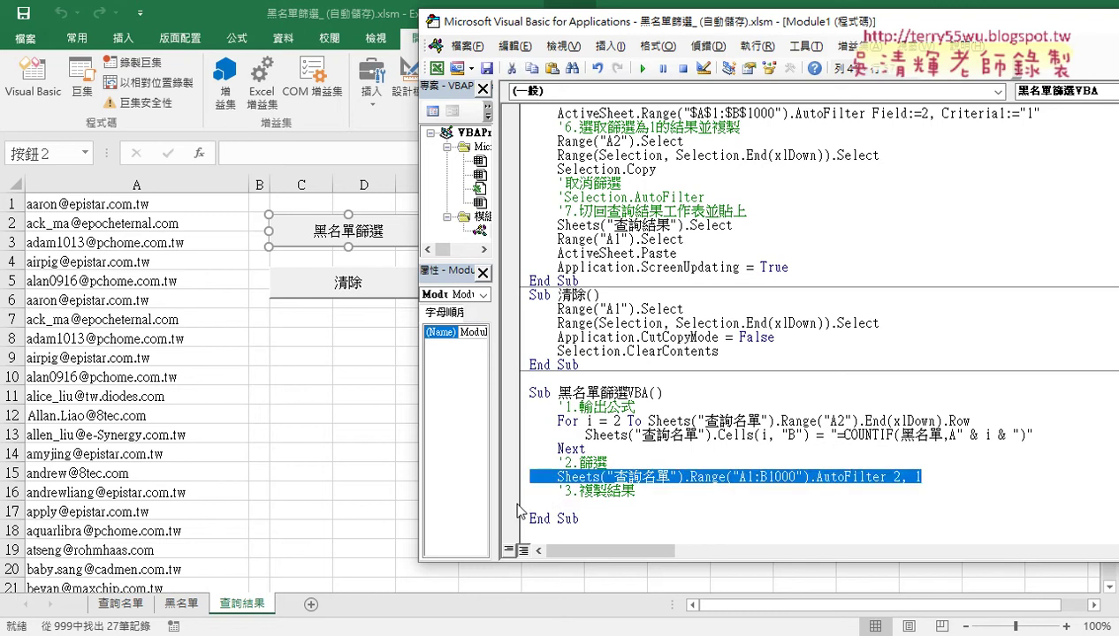
pyautogui.press('Delete')
pyautogui.press('Up')
pyautogui.press('Up')
pyautogui.press('Up')
pyautogui.press('Up')
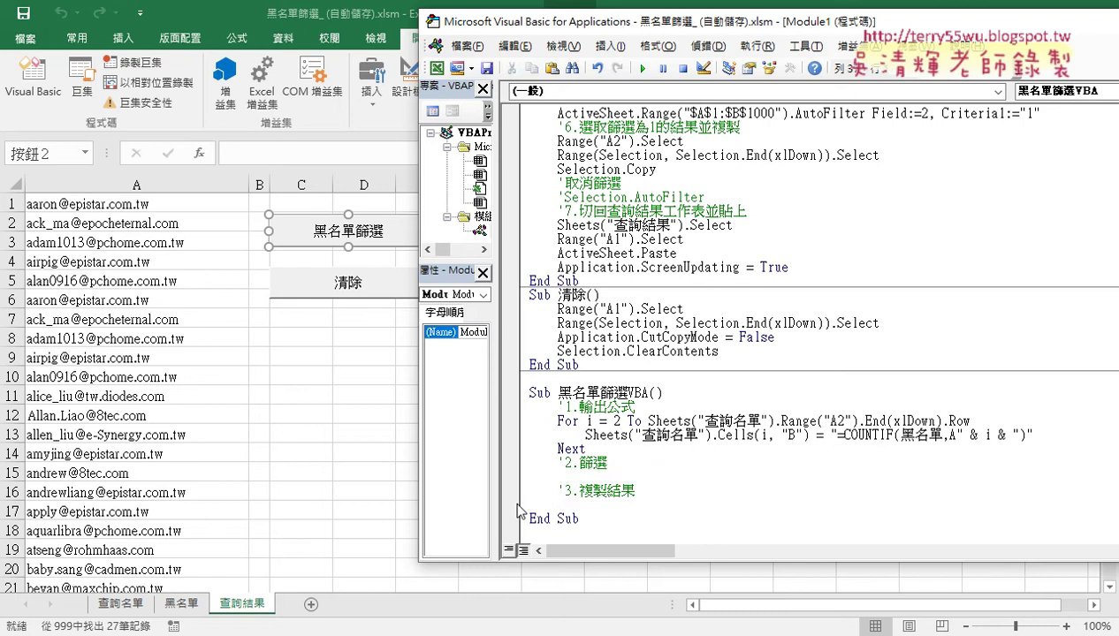
pyautogui.hotkey('shift', 'End')
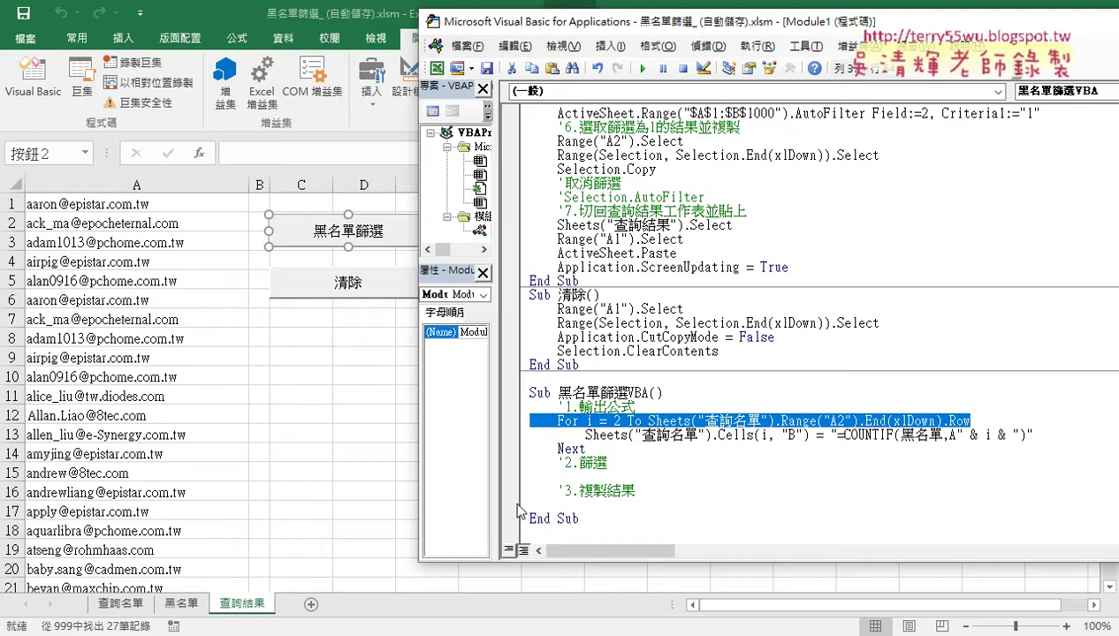
pyautogui.hotkey('shift', 'Down')
pyautogui.hotkey('shift', 'Down')
pyautogui.press('Delete')
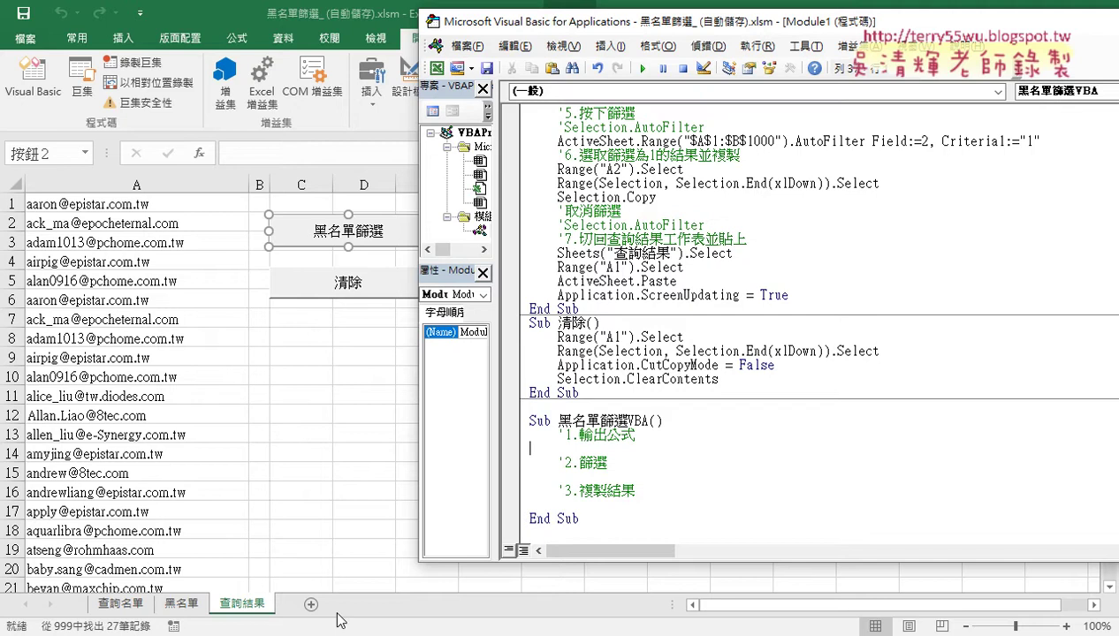
# Add a new blank worksheet and widen columns A to E to 21.75
pyautogui.click(310, 604)
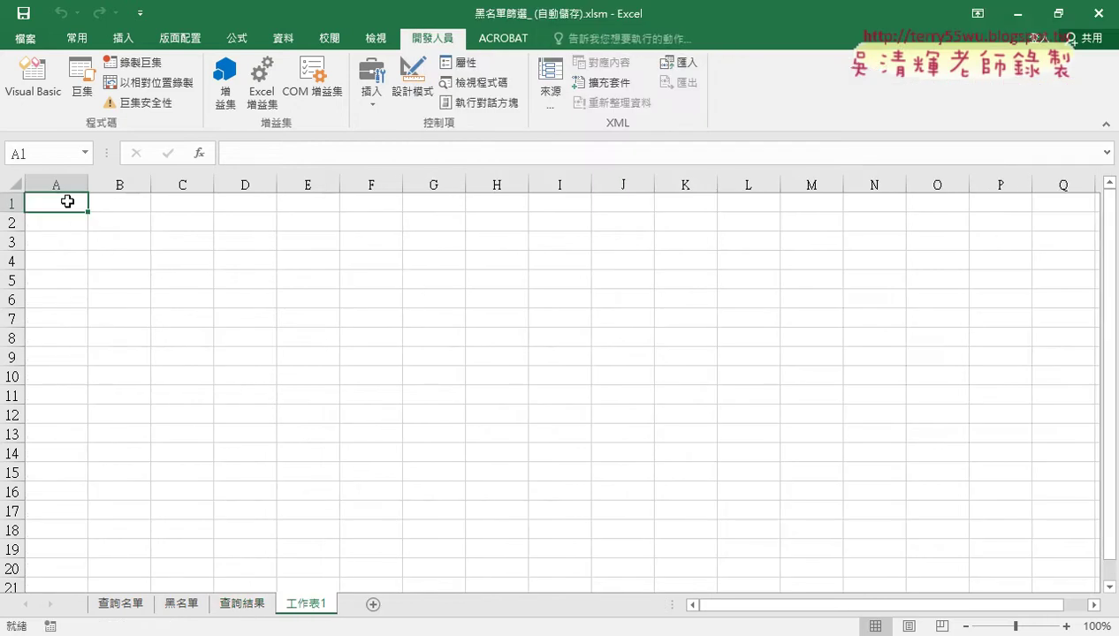
pyautogui.moveTo(67, 199)
pyautogui.mouseDown()
pyautogui.moveTo(97, 277)
pyautogui.moveTo(320, 274)
pyautogui.mouseUp()
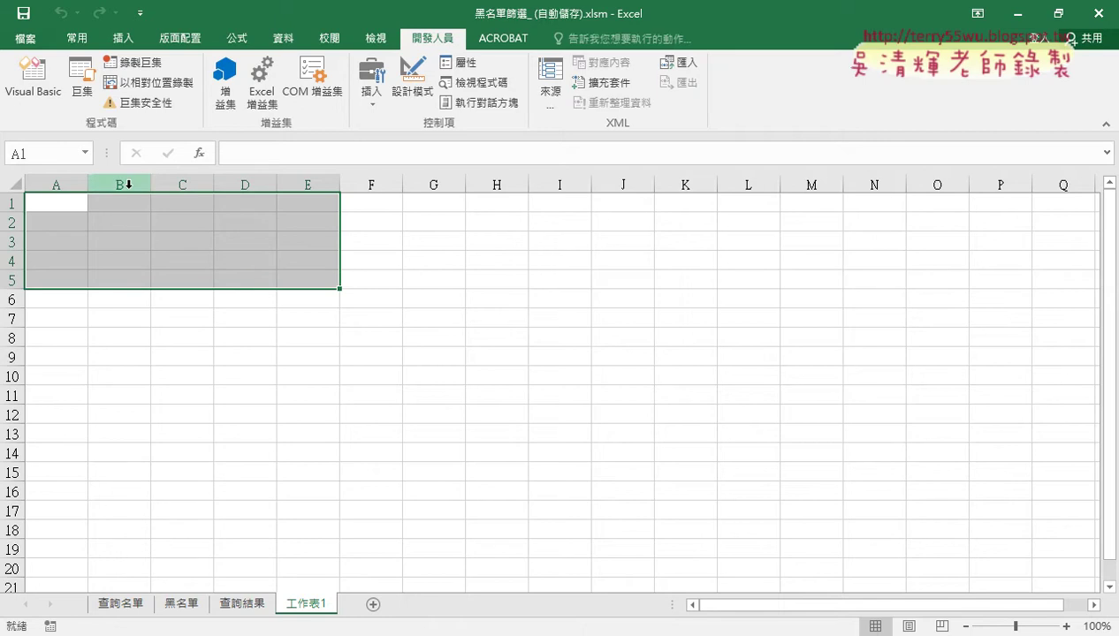
pyautogui.moveTo(64, 177); pyautogui.dragTo(305, 184)
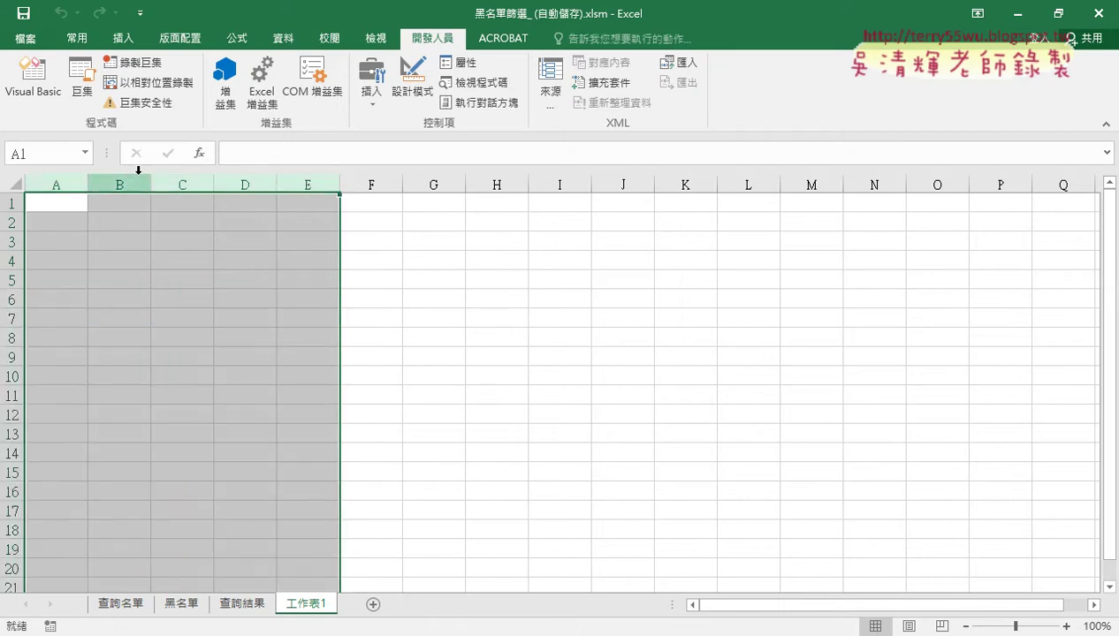
pyautogui.moveTo(87, 184)
pyautogui.mouseDown()
pyautogui.moveTo(230, 182)
pyautogui.moveTo(187, 184)
pyautogui.mouseUp()
# Set rows 1 to 5 to about 40.5 points tall, then select A1:E5
pyautogui.moveTo(18, 208)
pyautogui.mouseDown()
pyautogui.moveTo(28, 288)
pyautogui.moveTo(16, 325)
pyautogui.mouseUp()
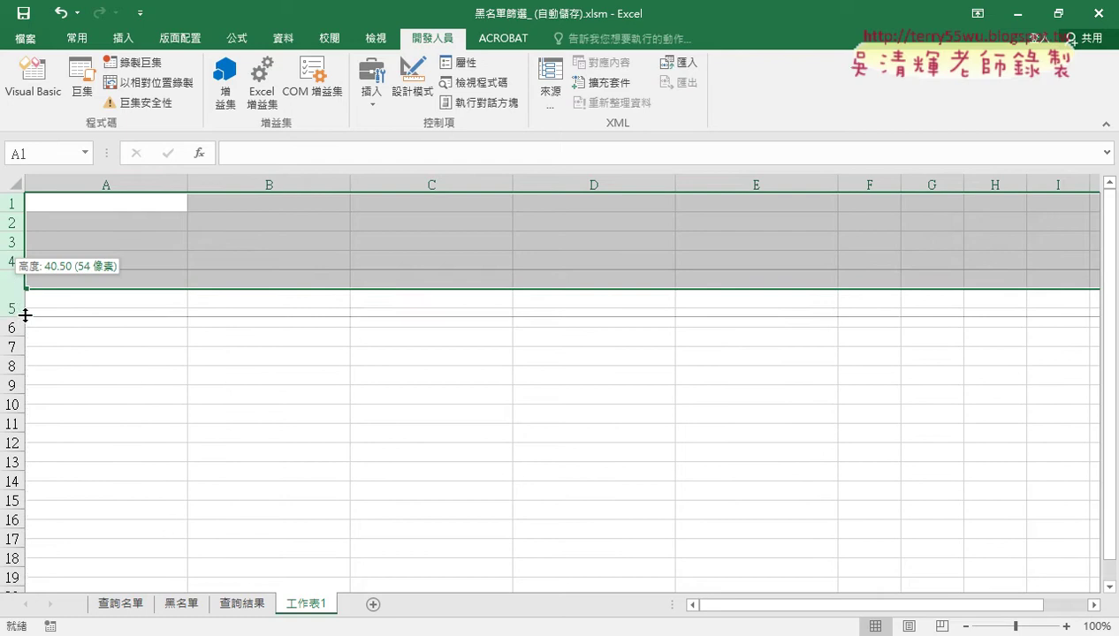
pyautogui.moveTo(16, 326)
pyautogui.mouseDown()
pyautogui.moveTo(26, 372)
pyautogui.moveTo(22, 351)
pyautogui.mouseUp()
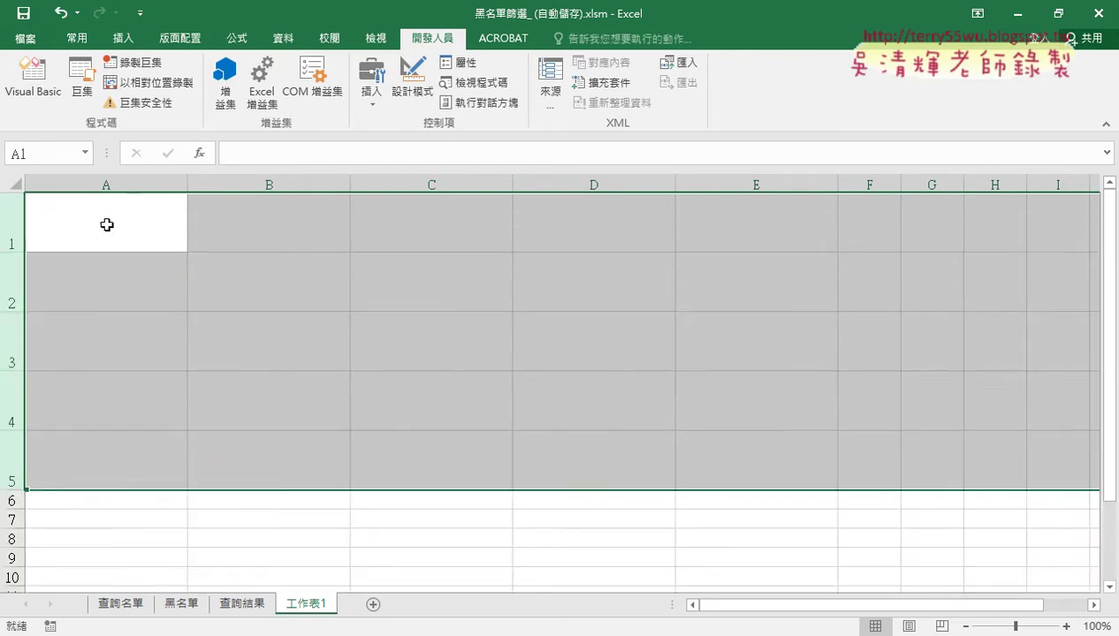
pyautogui.moveTo(109, 221)
pyautogui.mouseDown()
pyautogui.moveTo(685, 293)
pyautogui.moveTo(733, 446)
pyautogui.mouseUp()
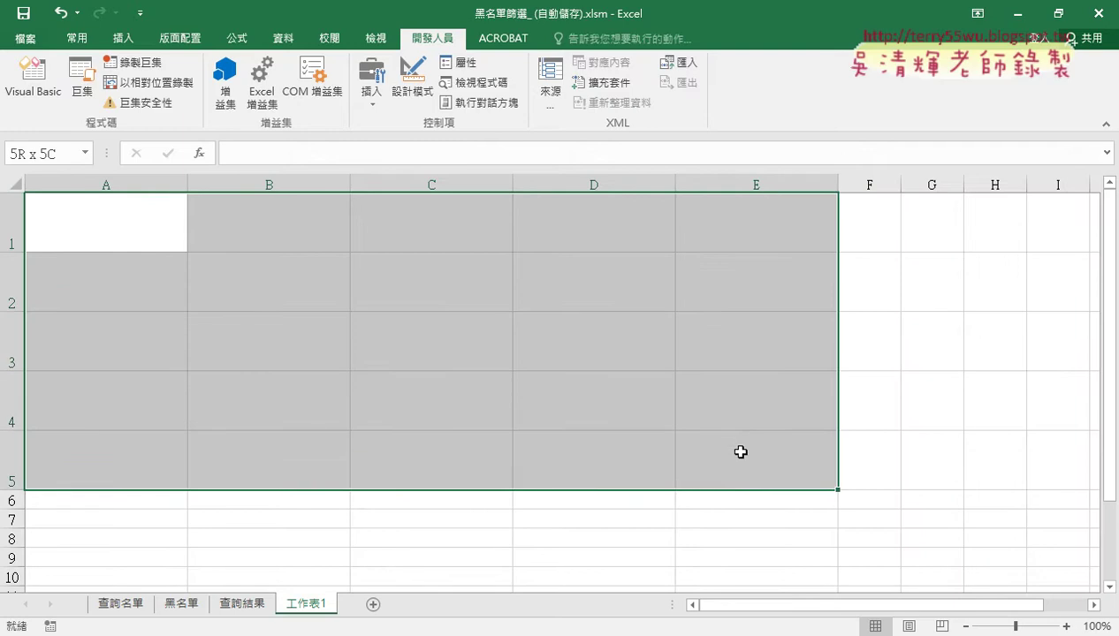
# Apply All Borders from the Home Borders list to A1:E5
pyautogui.click(92, 43)
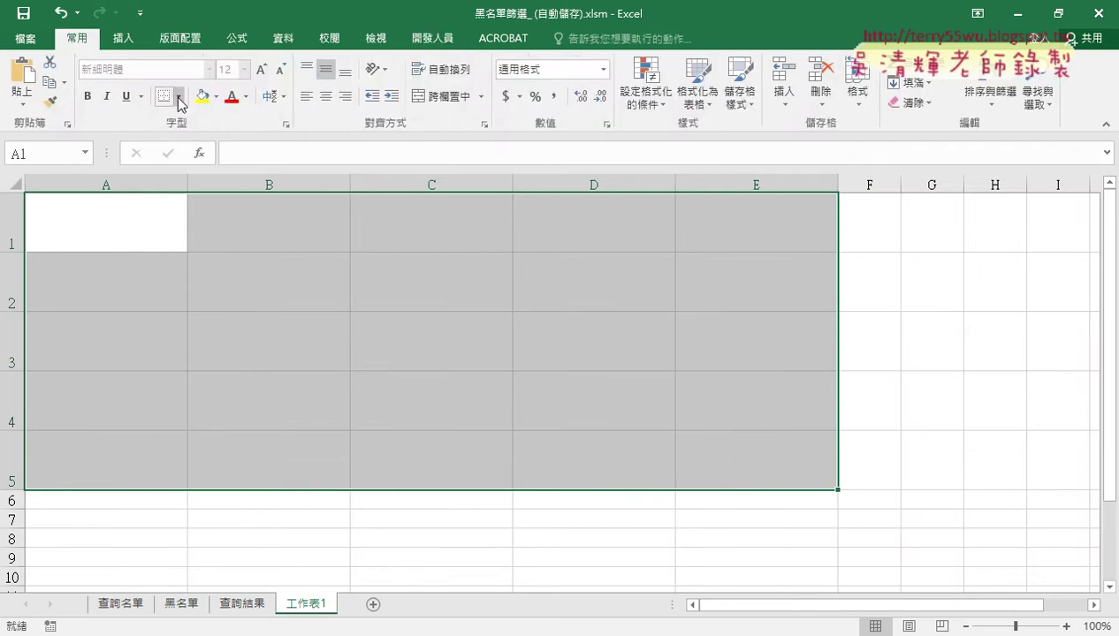
pyautogui.click(178, 96)
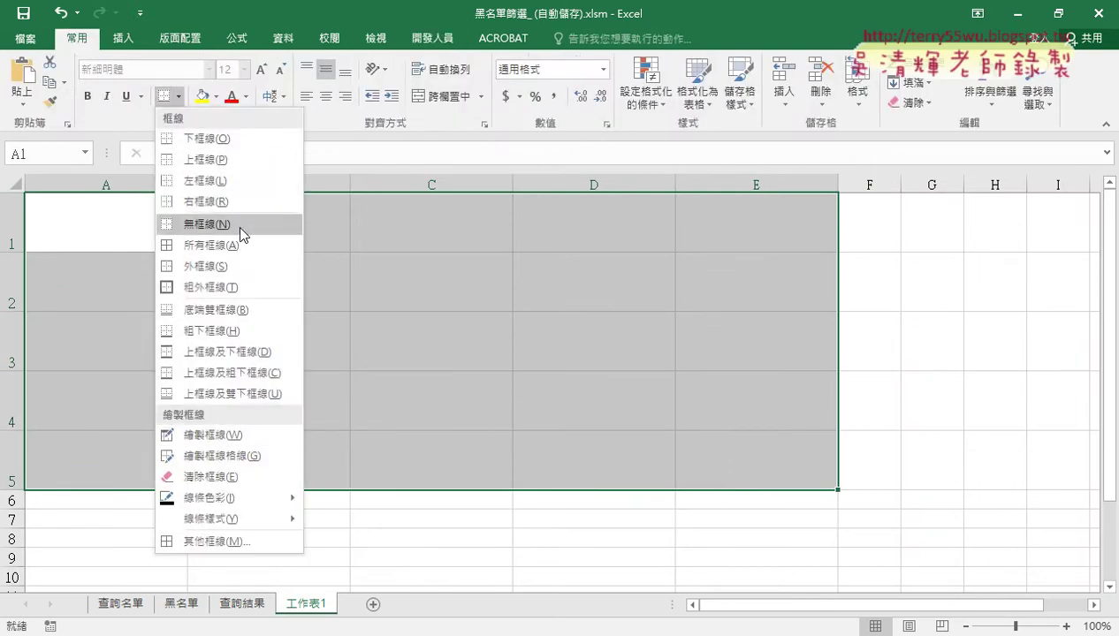
pyautogui.click(236, 255)
pyautogui.click(512, 349)
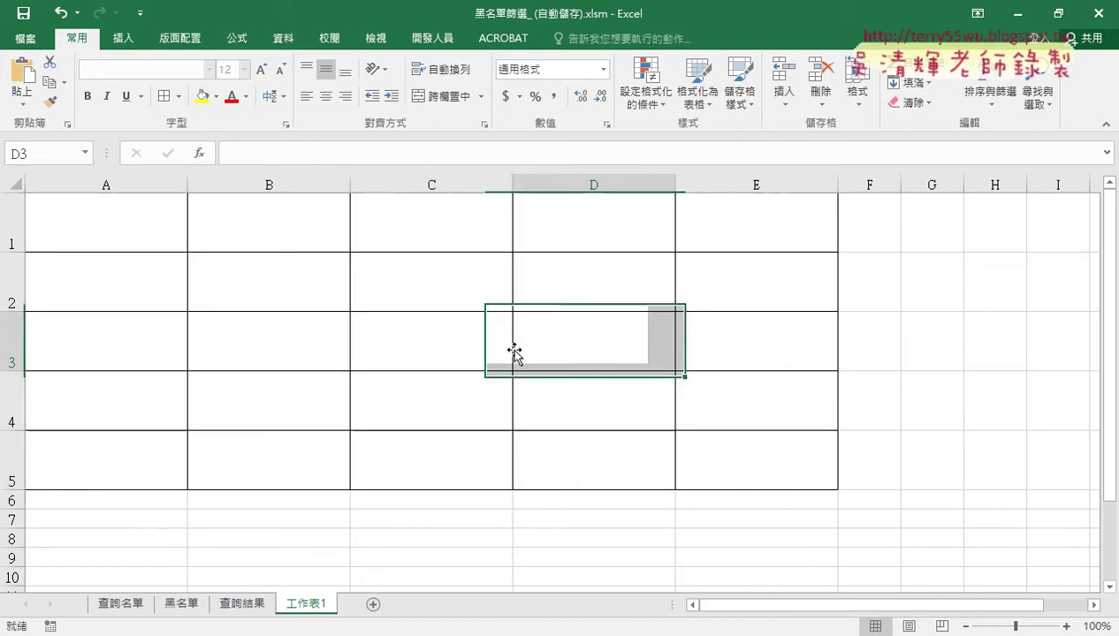
pyautogui.click(938, 389)
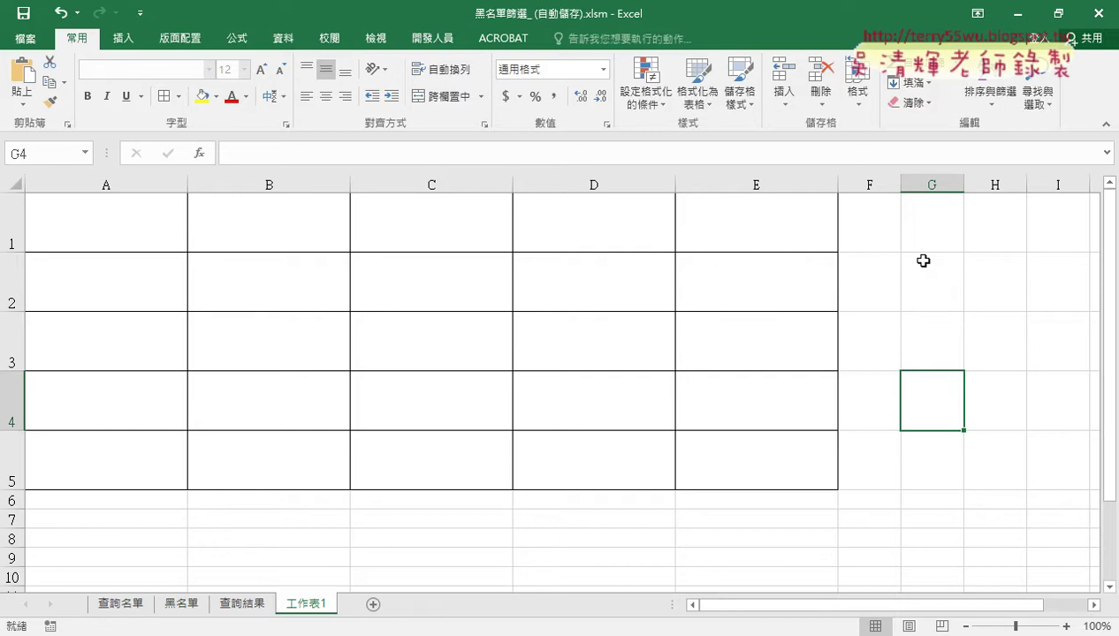
pyautogui.click(117, 217)
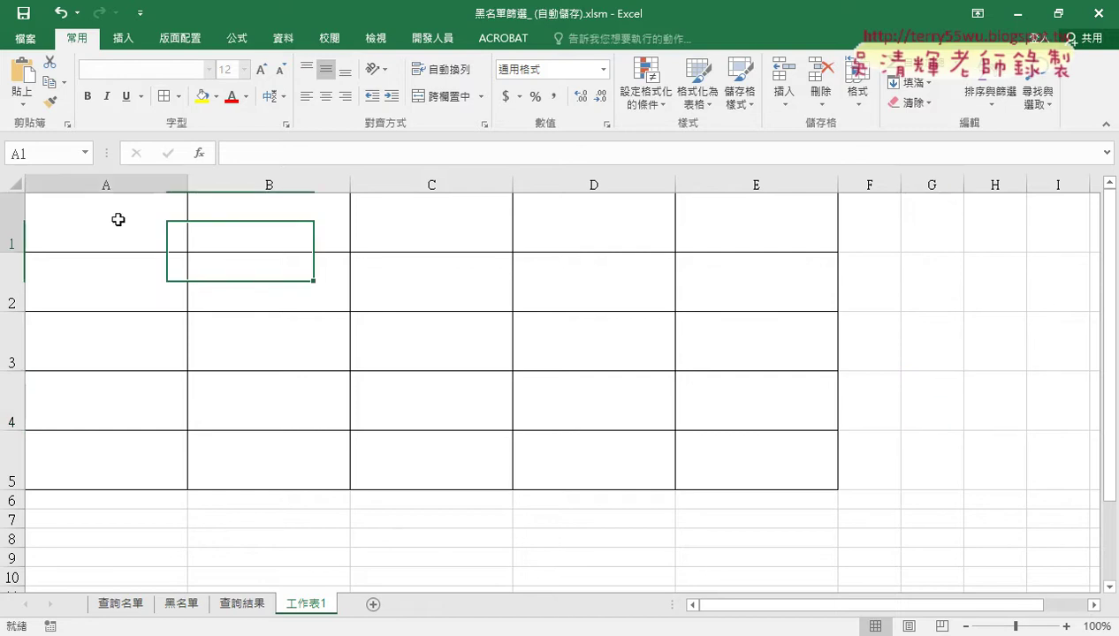
pyautogui.click(265, 226)
pyautogui.moveTo(130, 230); pyautogui.dragTo(736, 466)
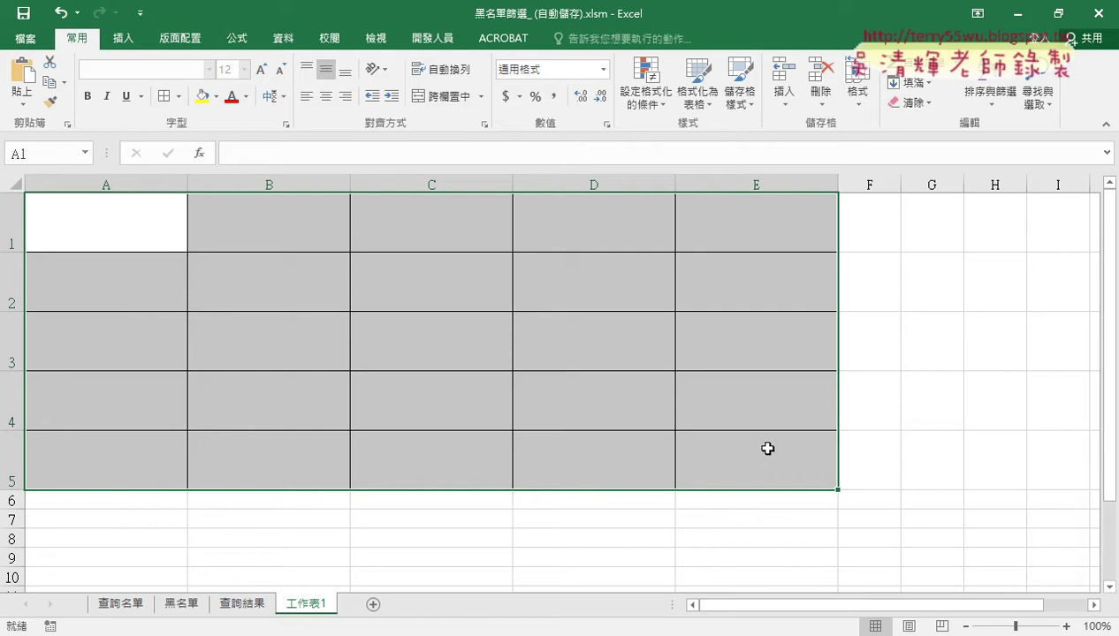
# Switch to the 查詢結果 sheet and deselect the 黑名單篩選 button
pyautogui.click(243, 604)
pyautogui.click(371, 388)
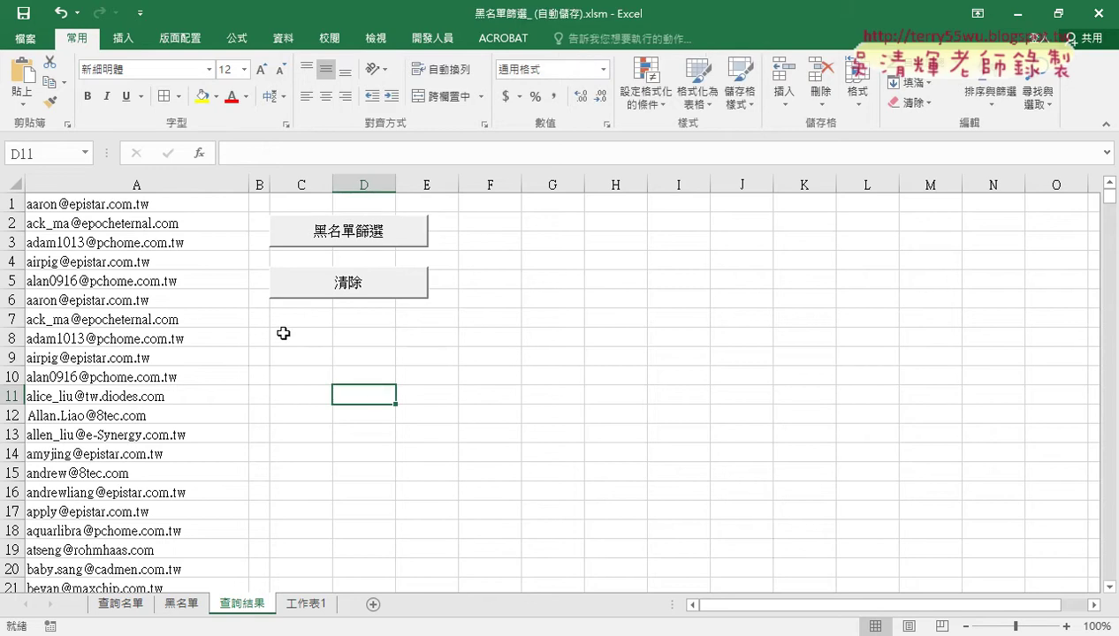
# Open the VBA editor from the Developer tab and indent the line under '1.輸出公式
pyautogui.click(432, 38)
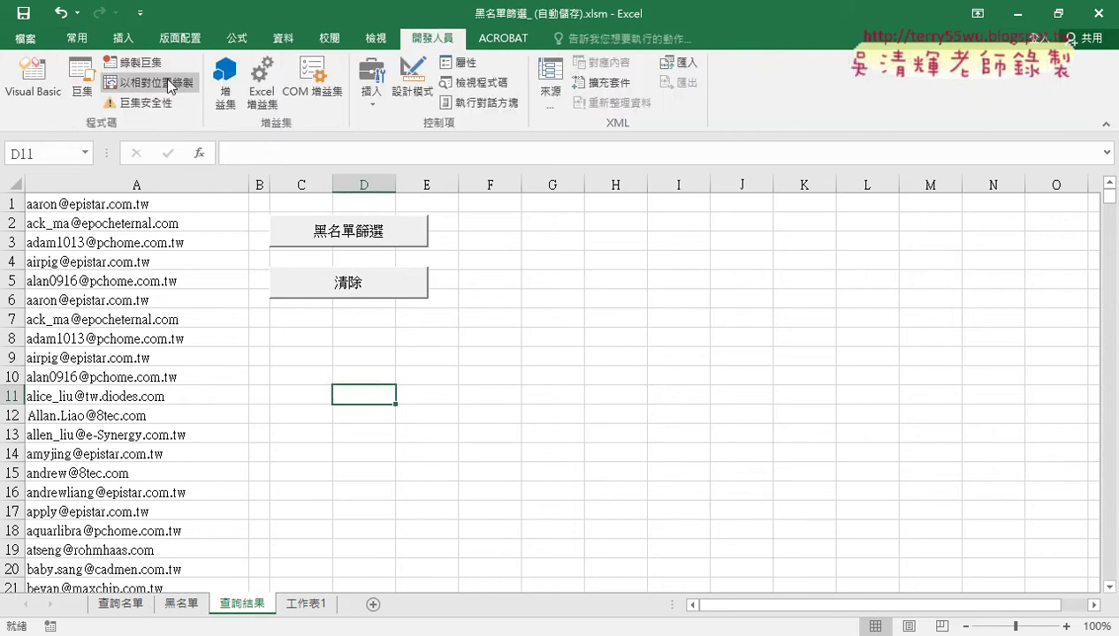
pyautogui.click(32, 78)
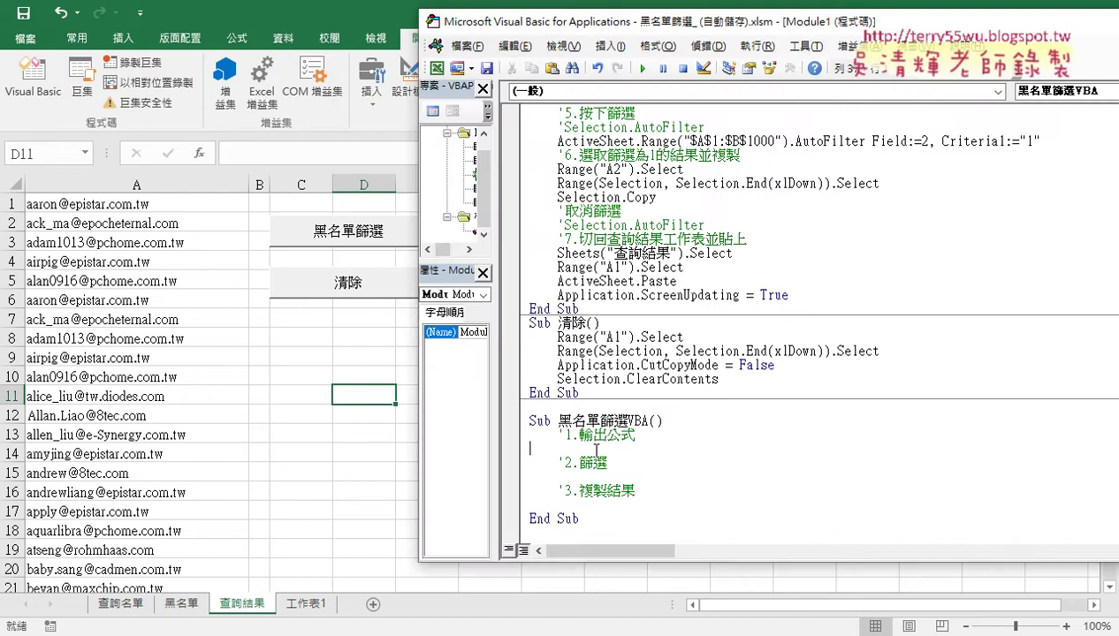
pyautogui.press('Tab')
# Check B2's COUNTIF formula, turn off the 查詢名單 filter, then reopen the VBA editor
pyautogui.click(126, 608)
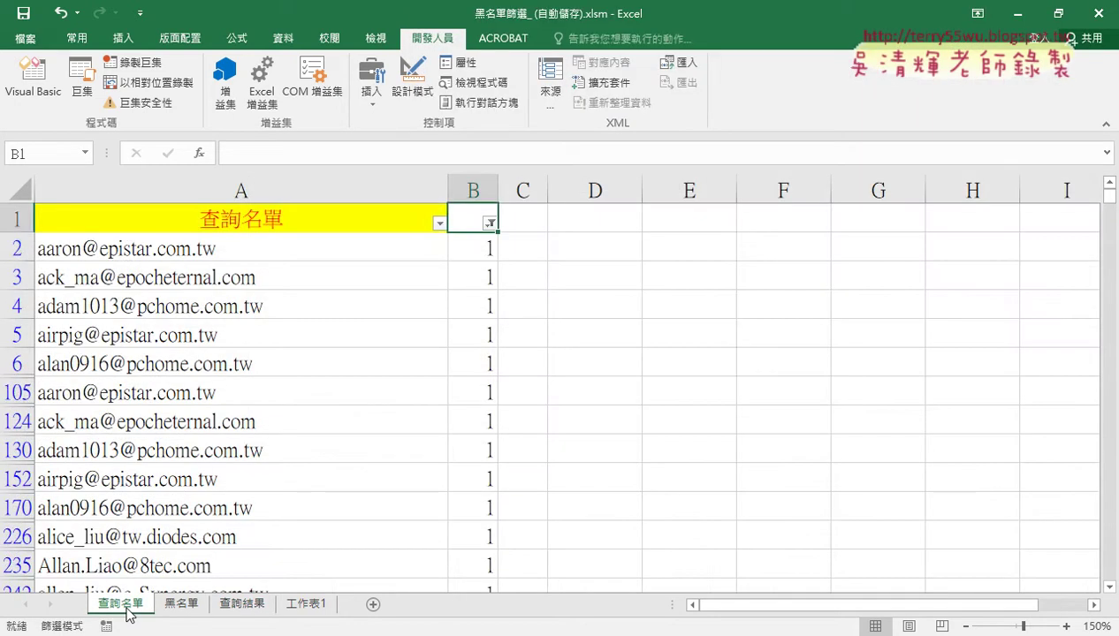
pyautogui.click(469, 253)
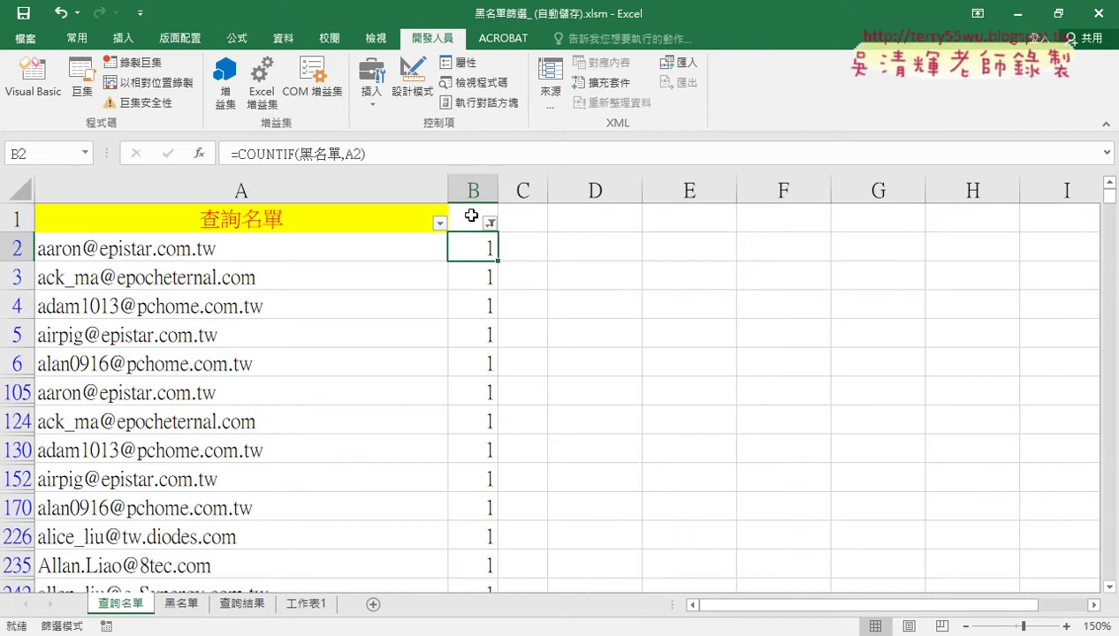
pyautogui.click(466, 216)
pyautogui.click(282, 38)
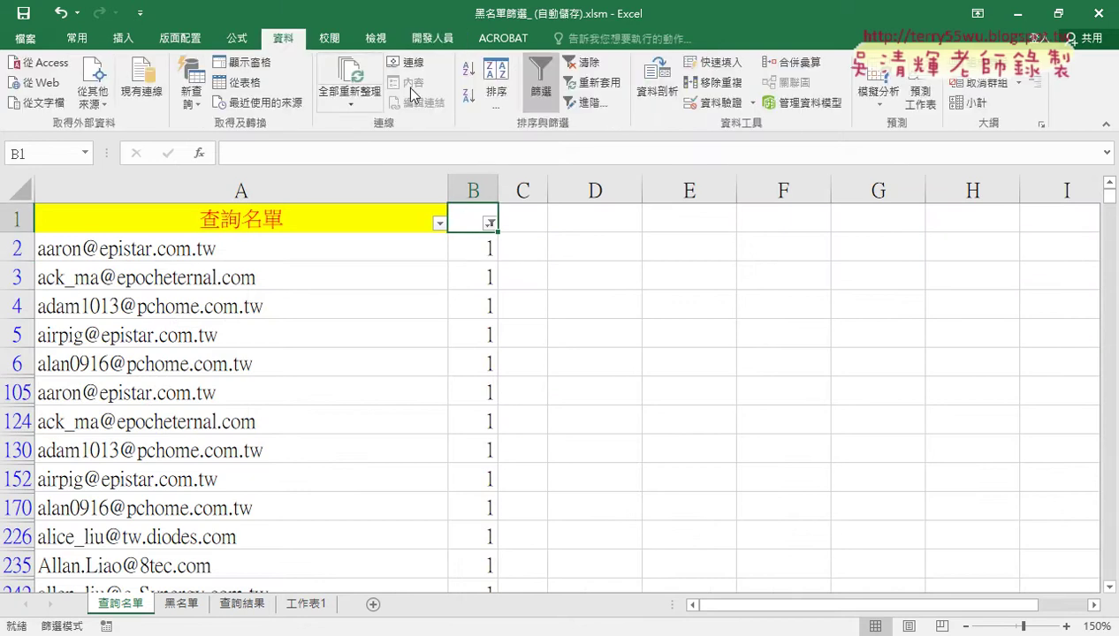
pyautogui.click(544, 86)
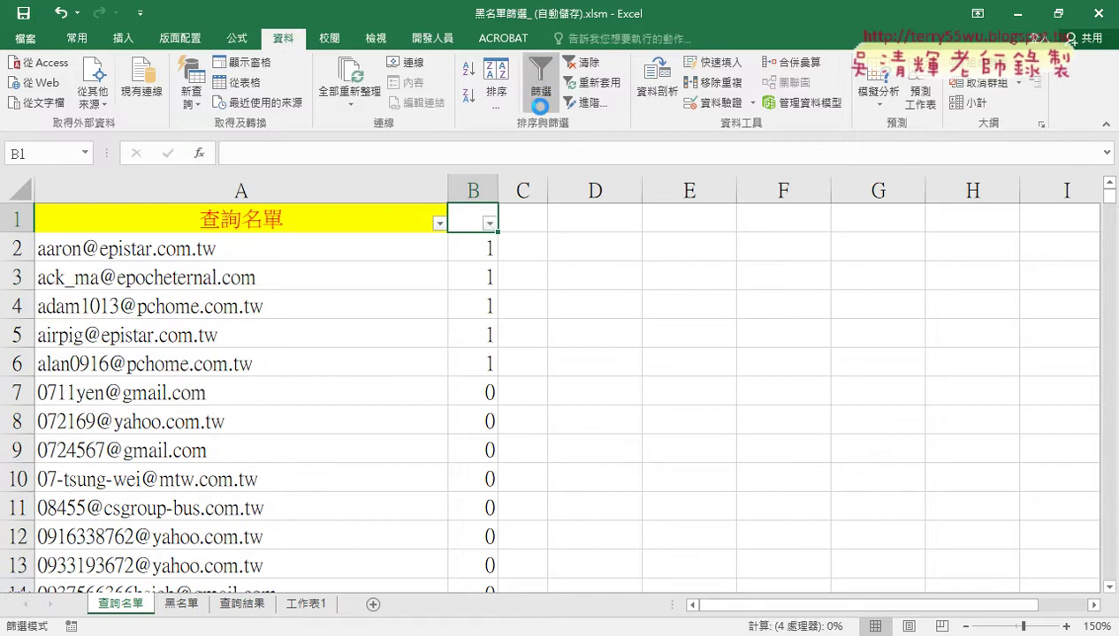
pyautogui.click(479, 249)
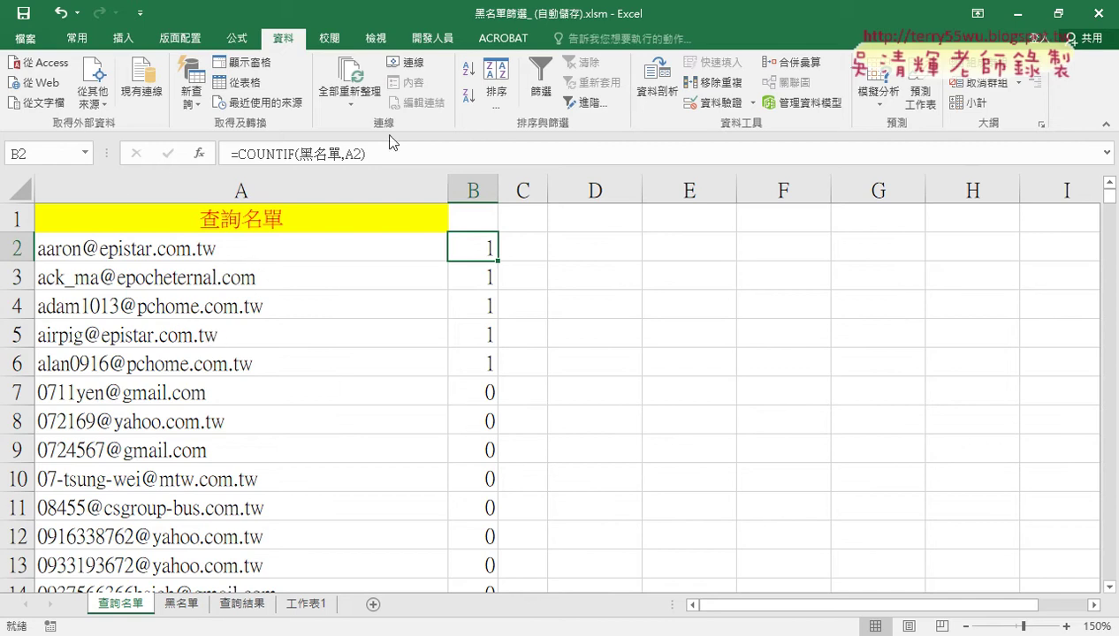
pyautogui.click(432, 39)
pyautogui.click(33, 79)
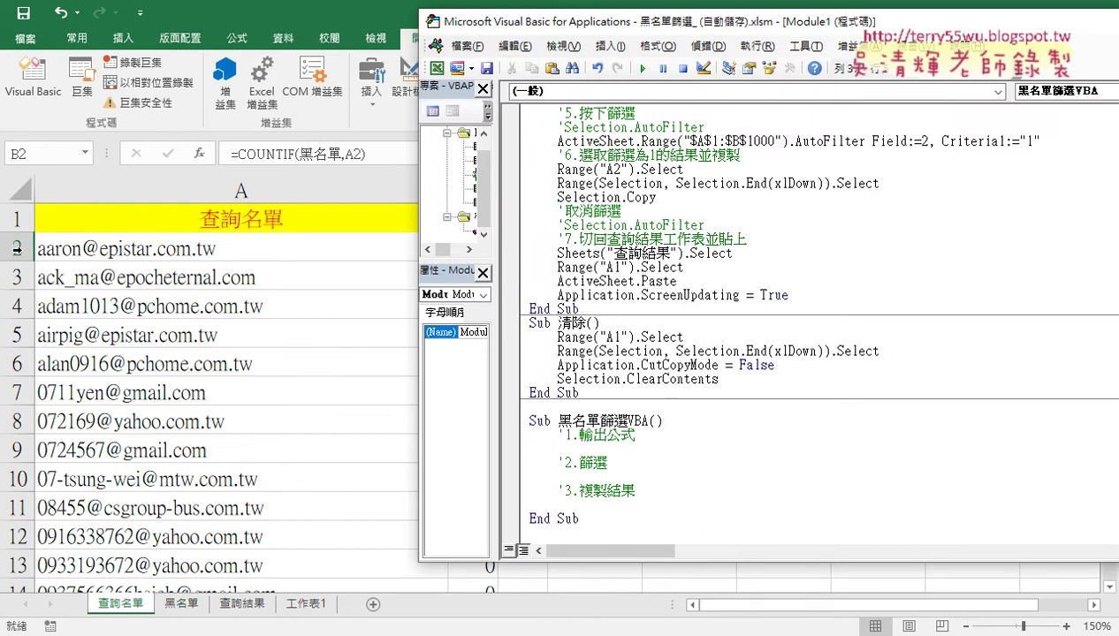
# Write a For loop from 2 to Range("A1").End(xlDown).Row setting Cells(i, "B") = ""
pyautogui.click(572, 448)
pyautogui.write('f')
pyautogui.write('or i')
pyautogui.write('=2')
pyautogui.write(' to ')
pyautogui.write('1000')
pyautogui.press('BackSpace')
pyautogui.press('BackSpace')
pyautogui.press('BackSpace')
pyautogui.write('ge')
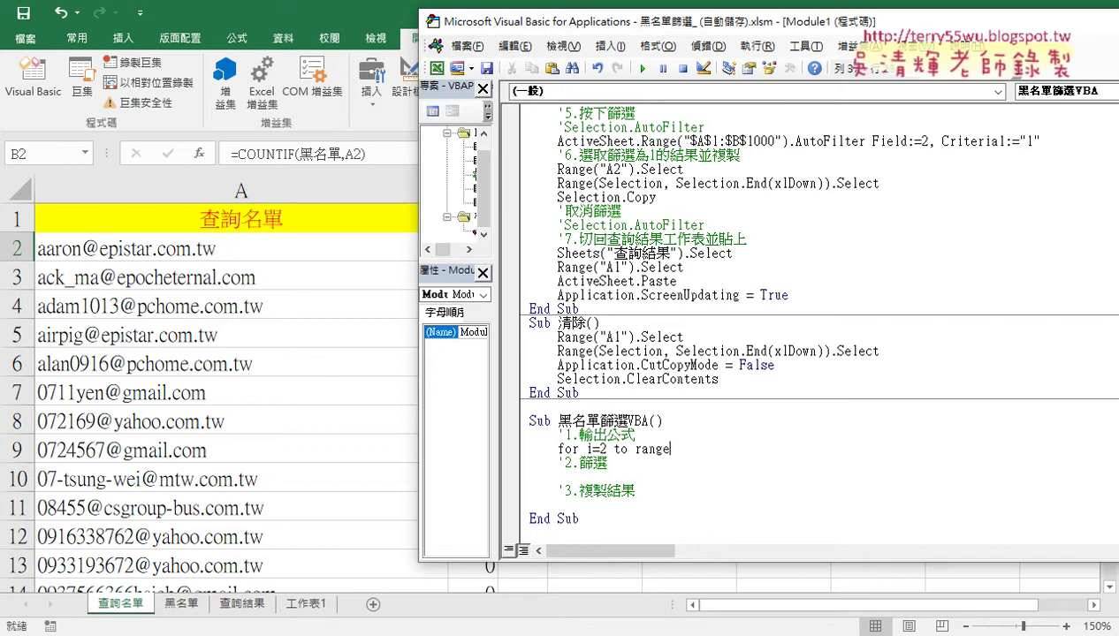
pyautogui.write('("A')
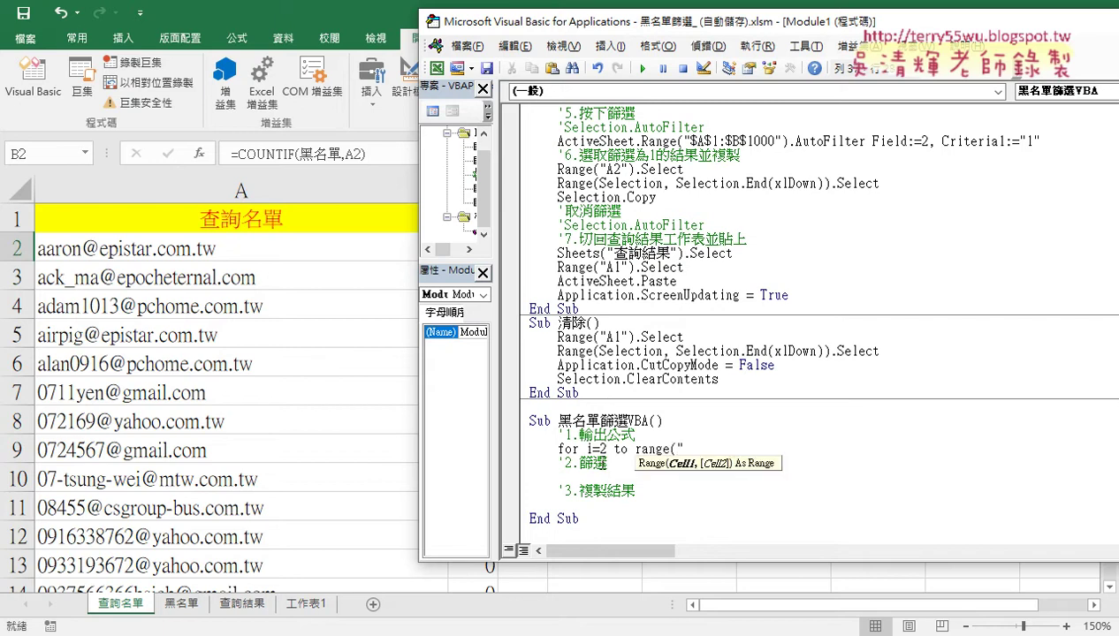
pyautogui.write('1')
pyautogui.write('").')
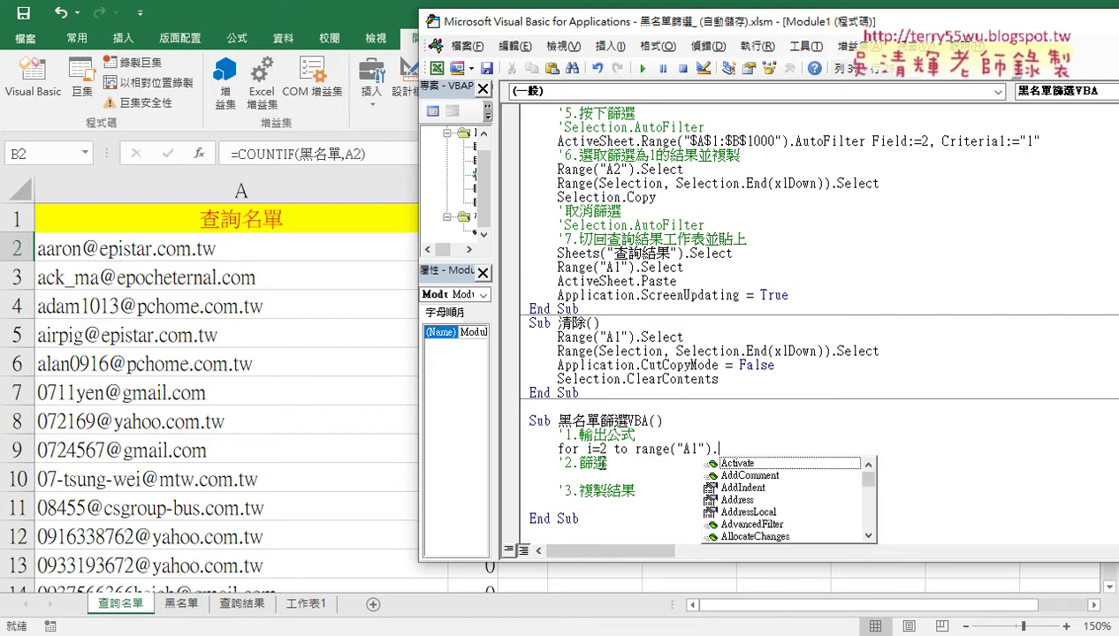
pyautogui.write('End')
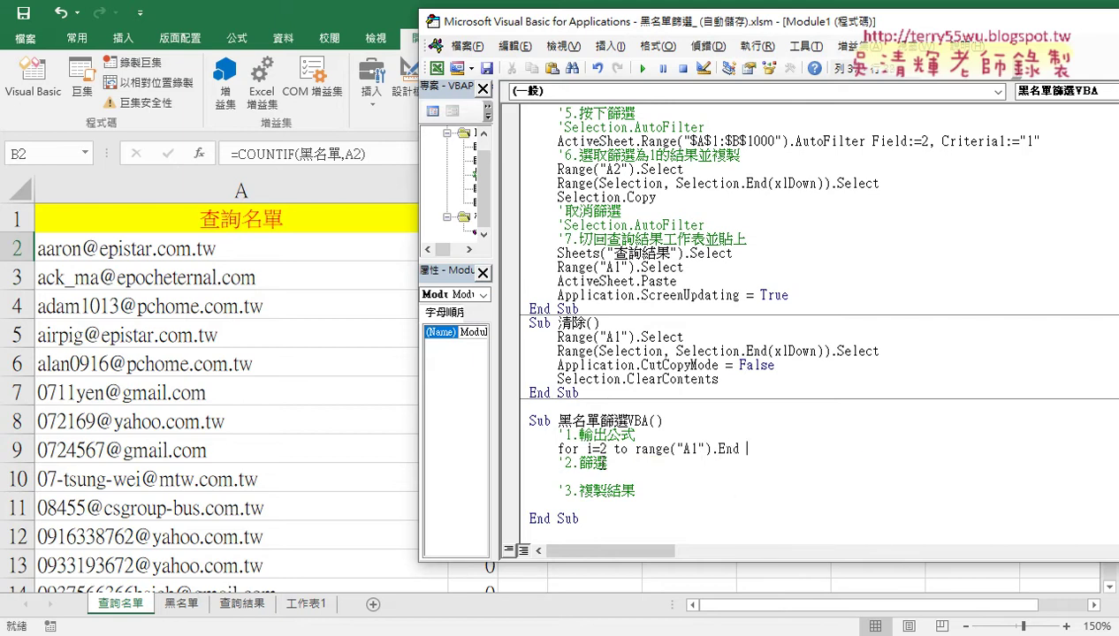
pyautogui.write('(')
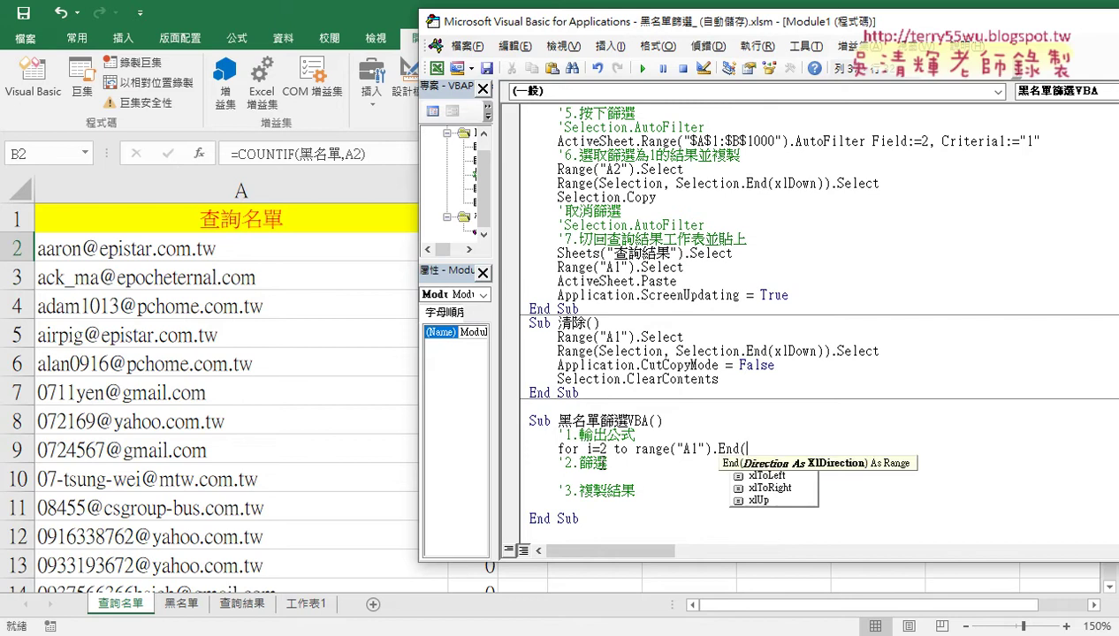
pyautogui.press('space')
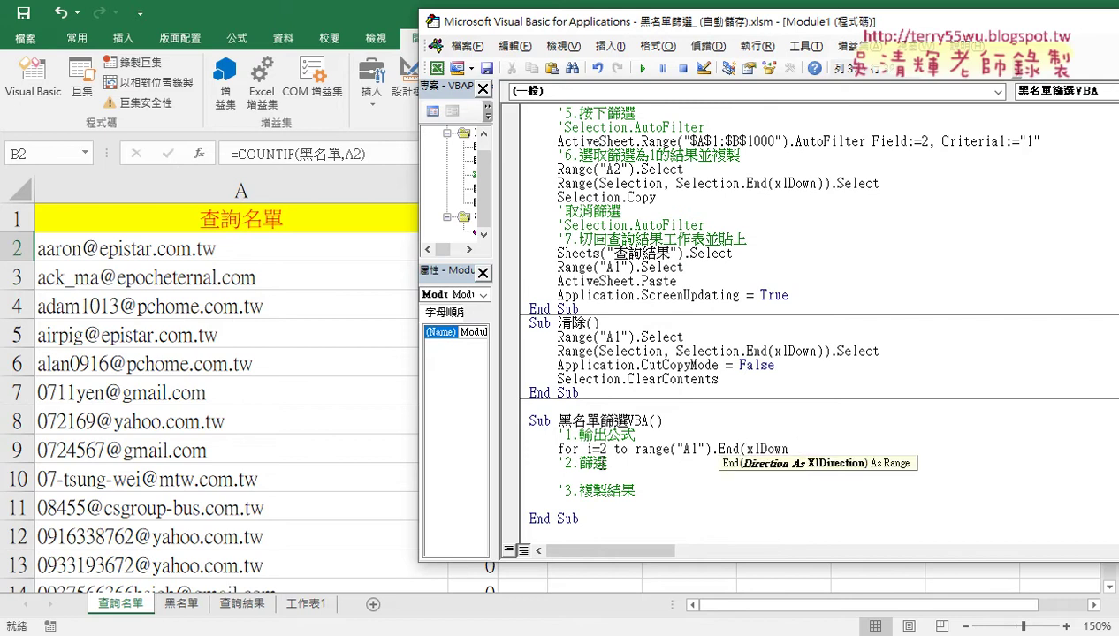
pyautogui.write(')')
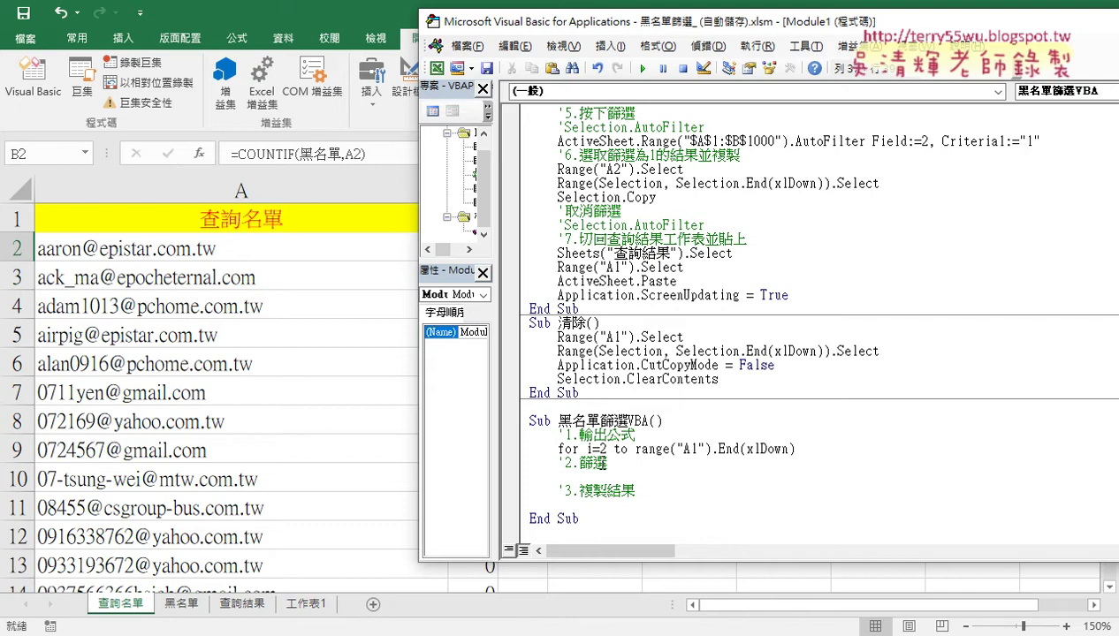
pyautogui.write('.row')
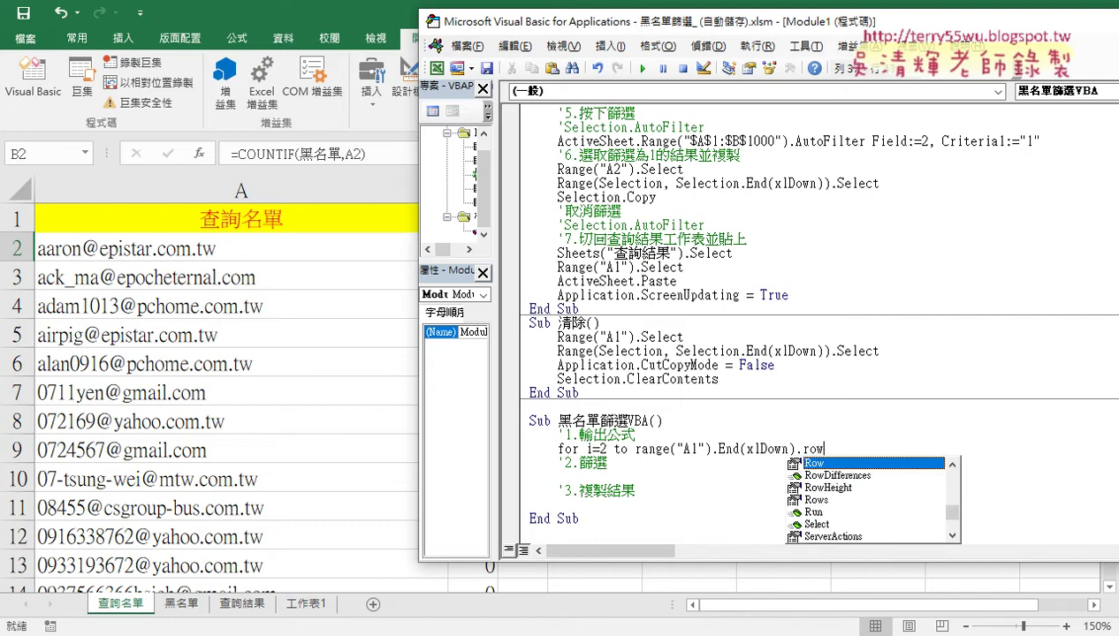
pyautogui.press('Return')
pyautogui.press('Return')
pyautogui.write('ne')
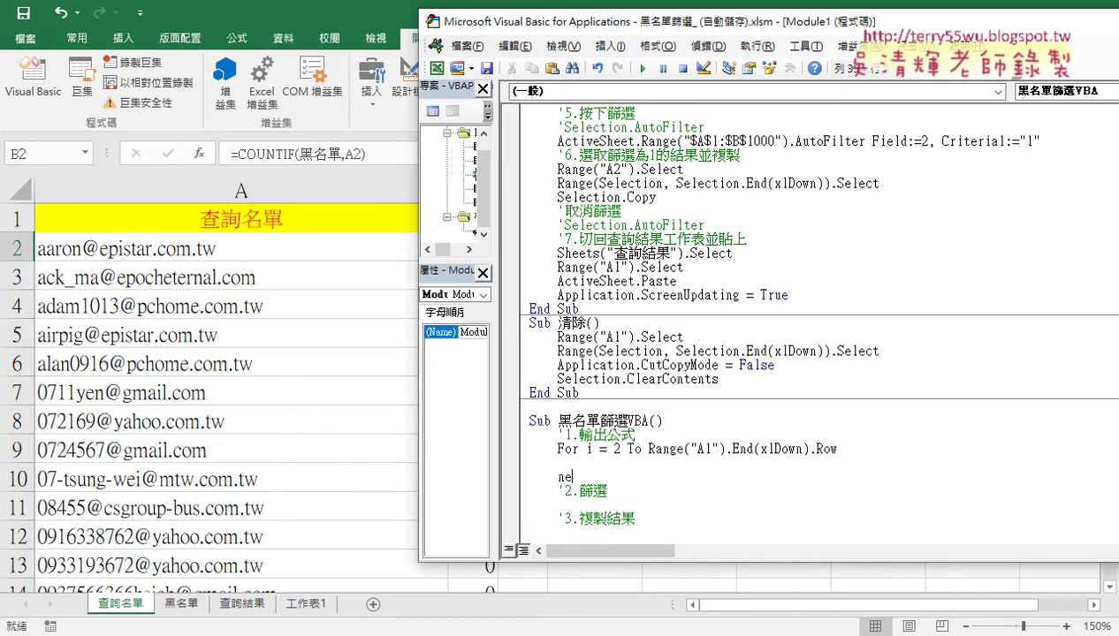
pyautogui.write('xt')
pyautogui.write('ell')
pyautogui.write('s')
pyautogui.write('(')
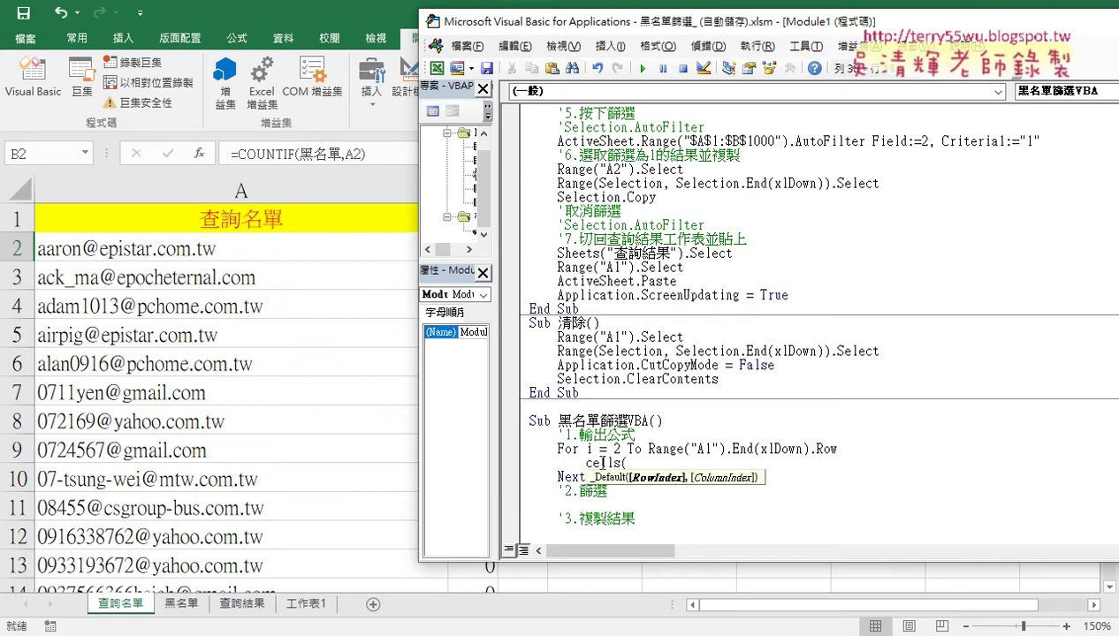
pyautogui.write('i,')
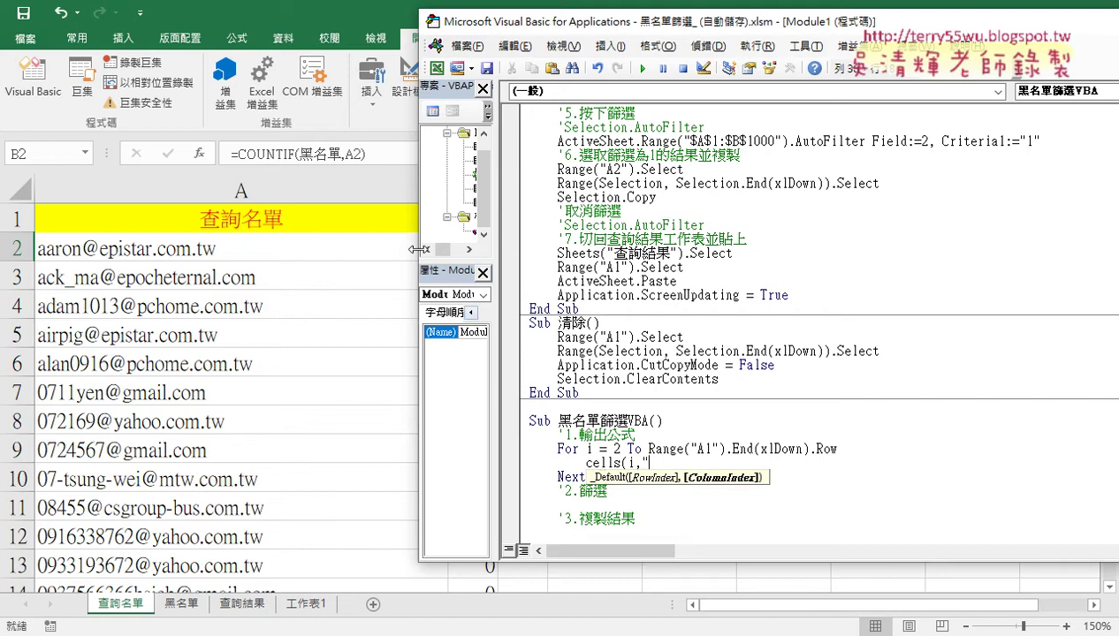
pyautogui.moveTo(420, 252); pyautogui.dragTo(559, 267)
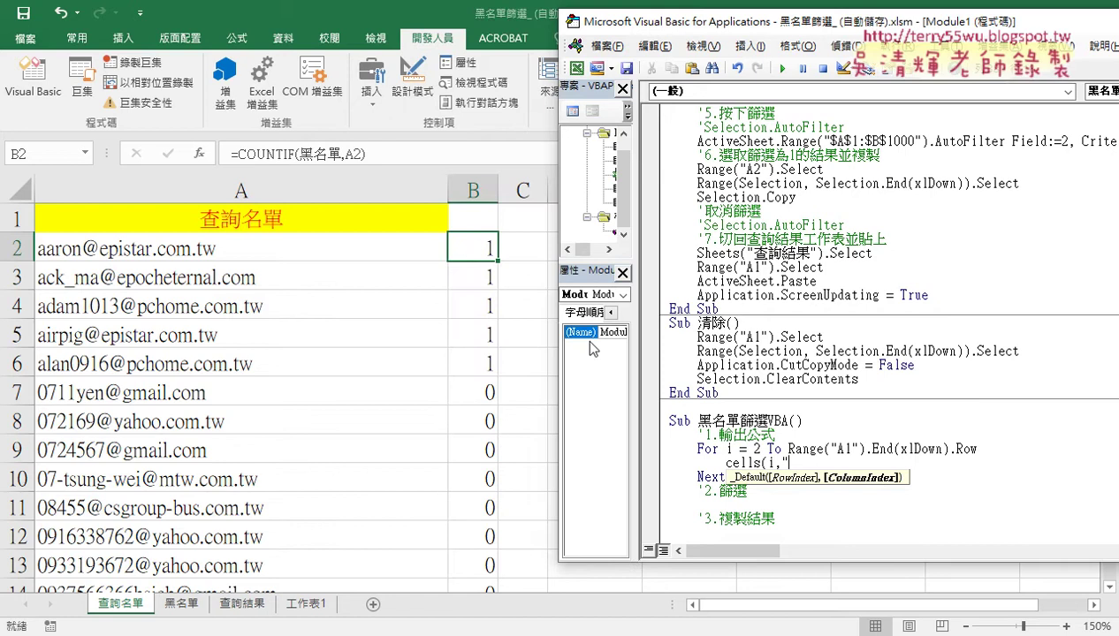
pyautogui.write('B"')
pyautogui.write(')=')
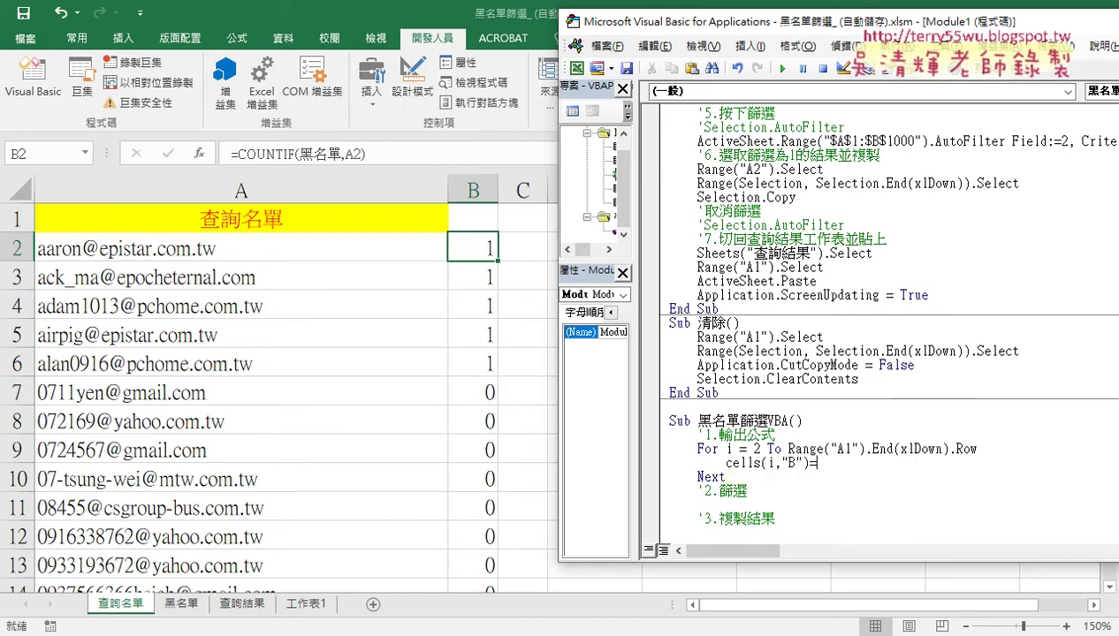
pyautogui.write('""')
pyautogui.press('Down')
pyautogui.click(842, 463)
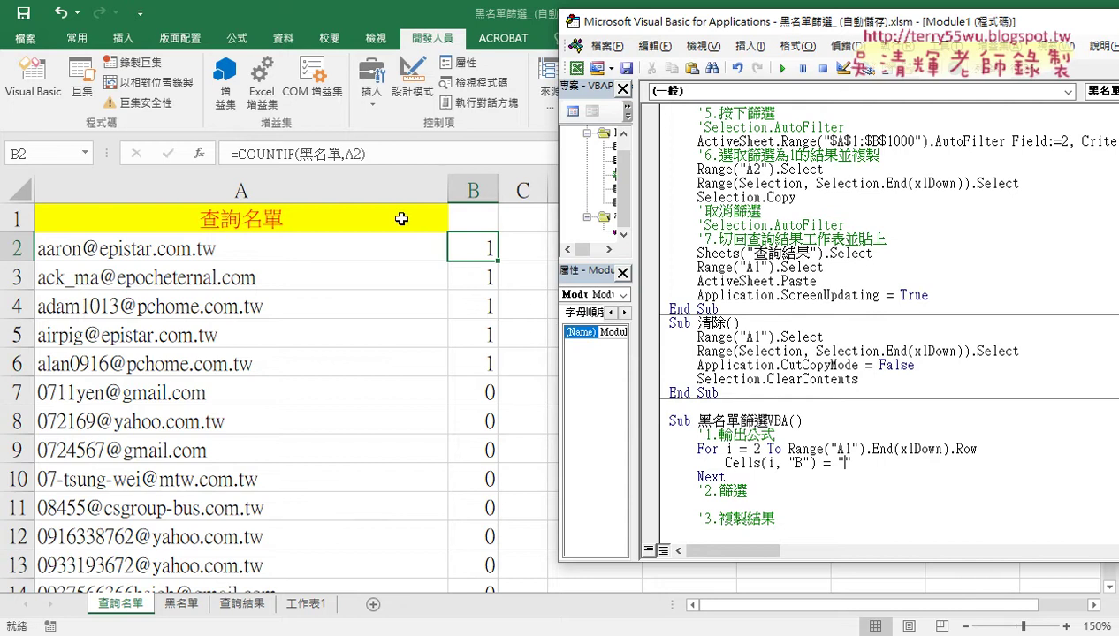
# Copy B2's COUNTIF formula text from the formula bar without changing the cell
pyautogui.click(374, 155)
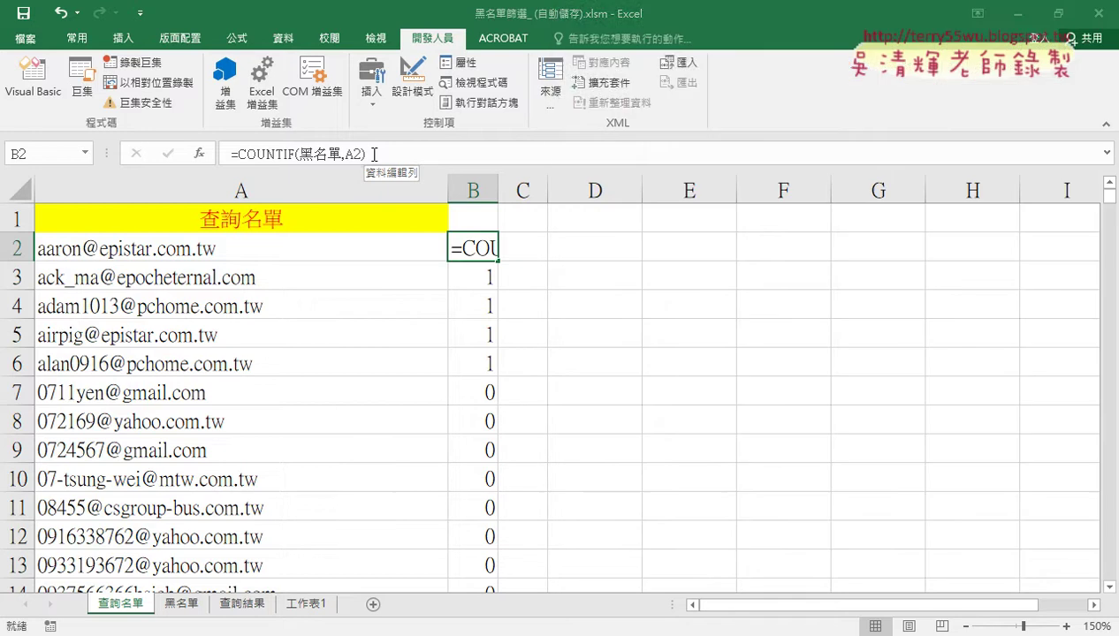
pyautogui.keyDown('shift'); pyautogui.click(230, 155); pyautogui.keyUp('shift')
pyautogui.rightClick(255, 153)
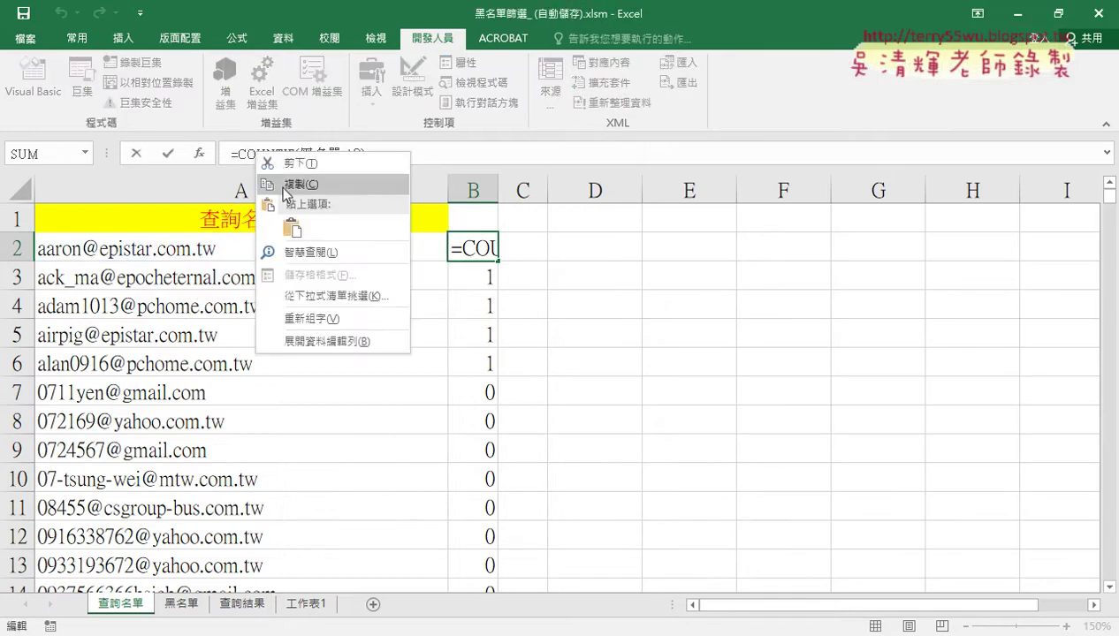
pyautogui.click(288, 181)
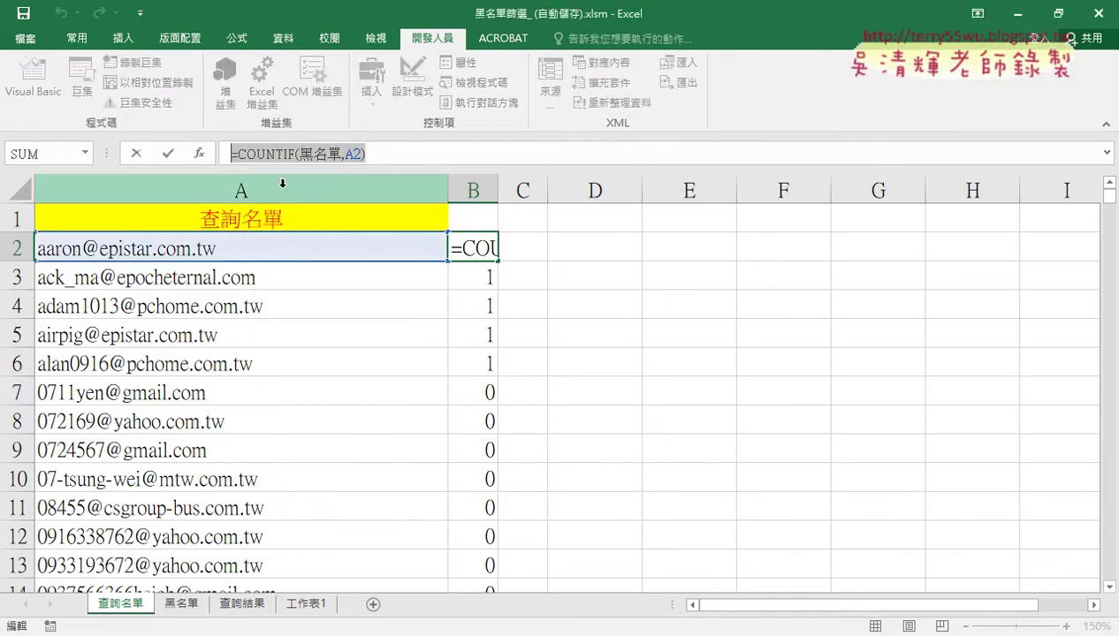
pyautogui.click(137, 156)
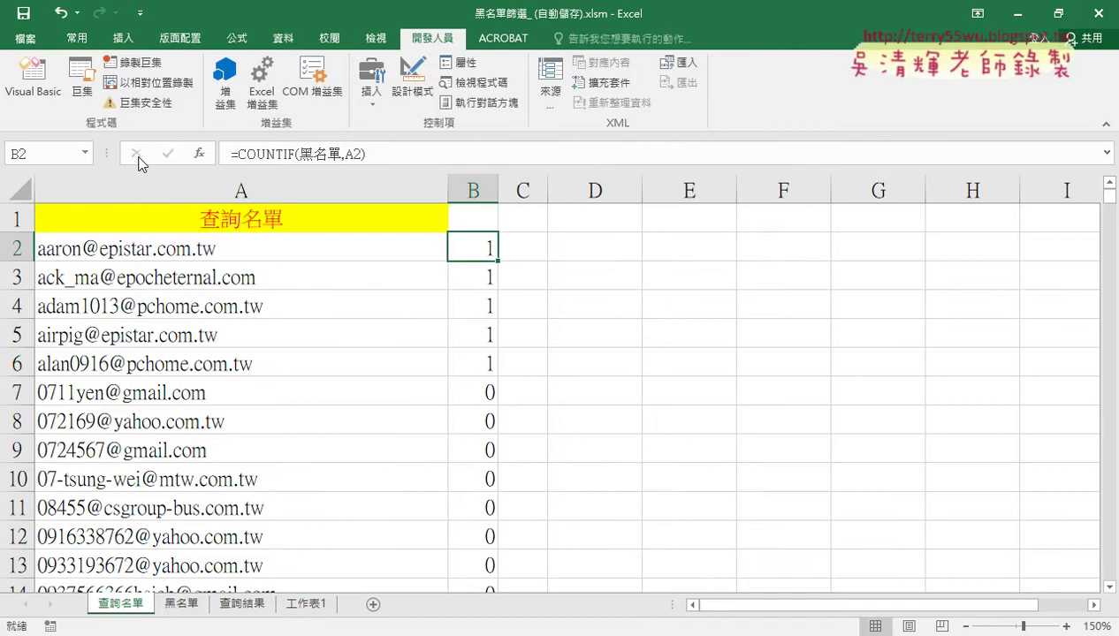
pyautogui.click(36, 83)
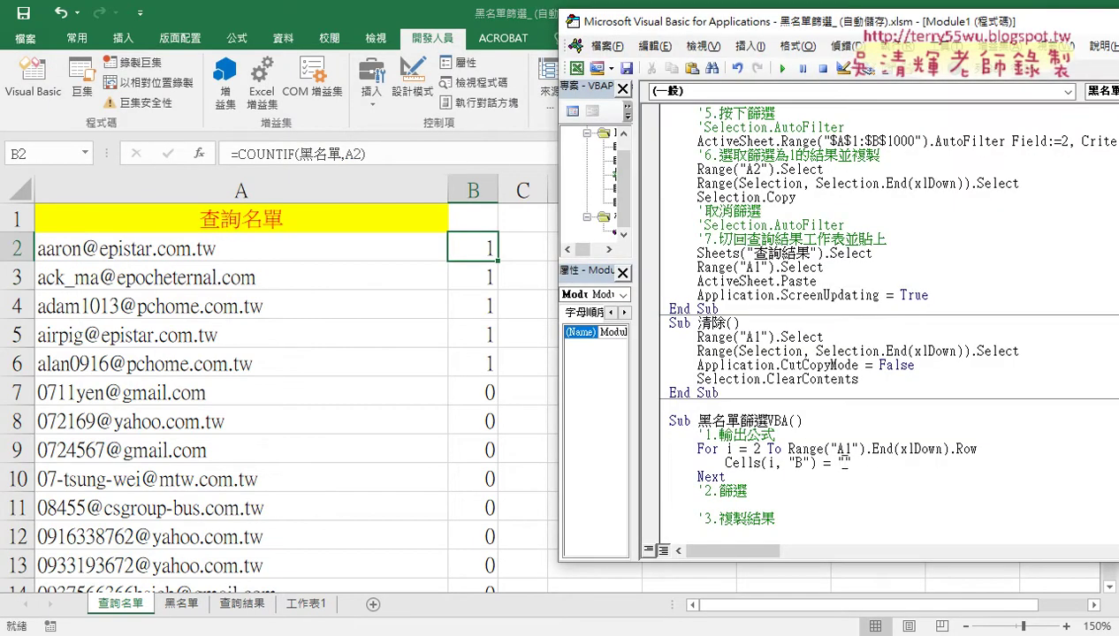
# Paste the formula inside the quotes and replace the row number 2 with " & i & "
pyautogui.write('=COUNTIF(黑名單,A2)')
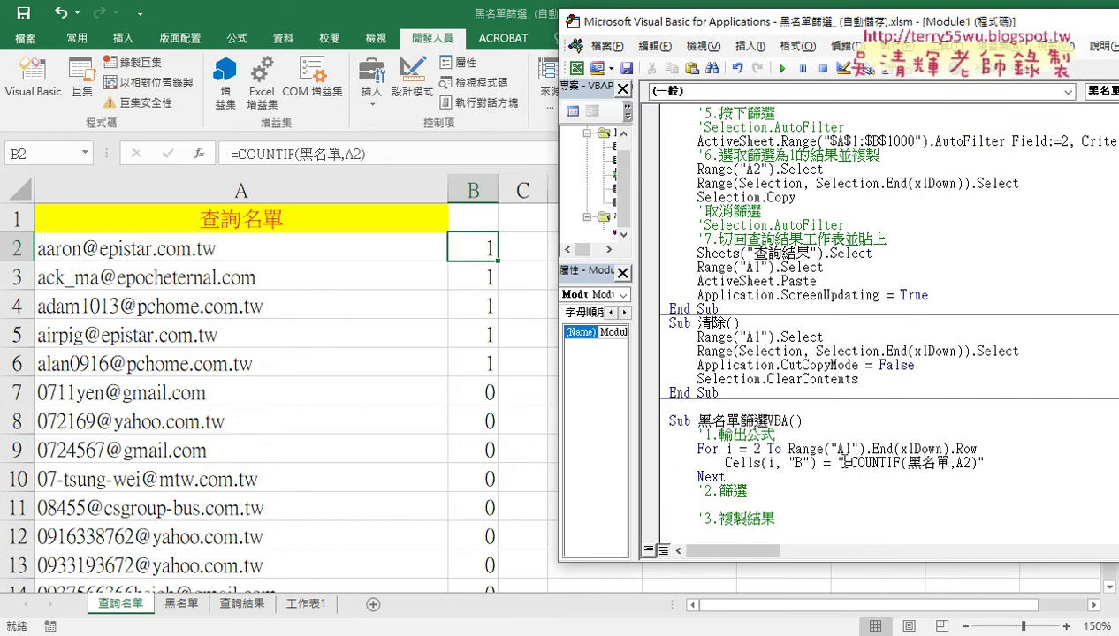
pyautogui.moveTo(971, 461); pyautogui.dragTo(964, 461)
pyautogui.write('""')
pyautogui.write('&&')
pyautogui.write('i')
pyautogui.write(' & i &')
pyautogui.press('Left')
pyautogui.press('Left')
pyautogui.press('Left')
pyautogui.hotkey('shift', 'Right')
pyautogui.hotkey('shift', 'Right')
pyautogui.hotkey('shift', 'Right')
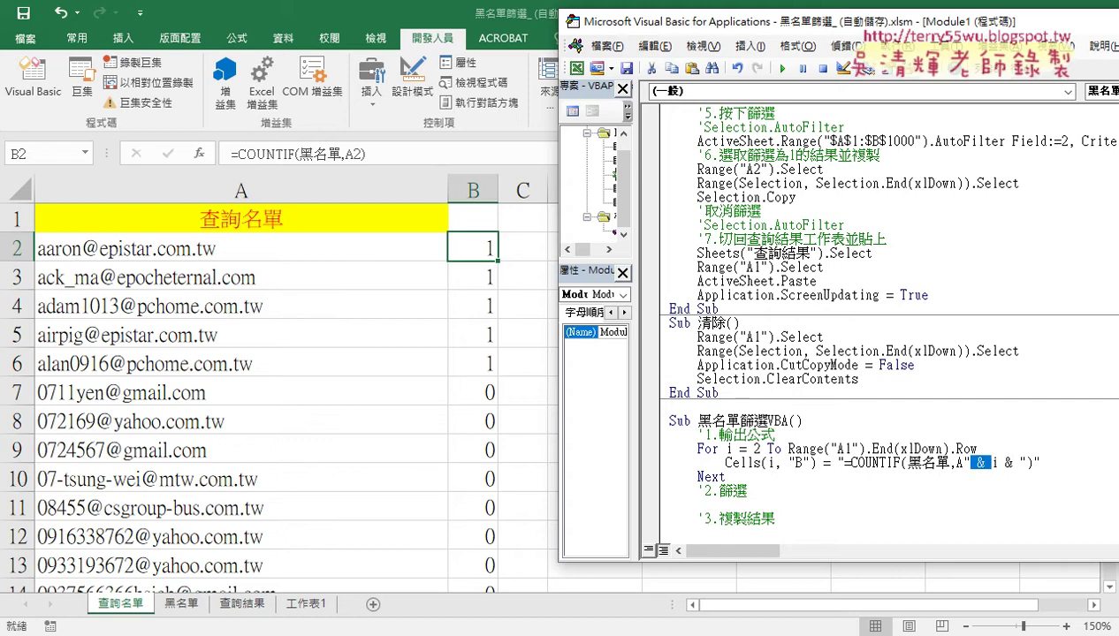
pyautogui.hotkey('shift', 'Right')
pyautogui.click(798, 460)
pyautogui.press('Left')
pyautogui.press('Left')
pyautogui.press('Left')
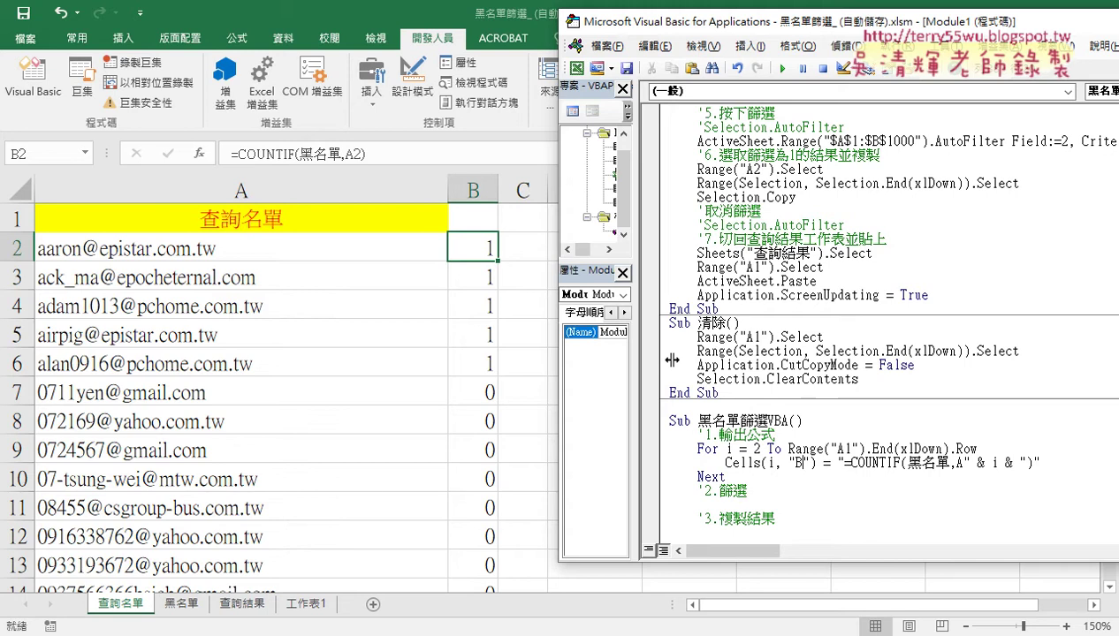
# Delete the 1s and 0s in 查詢名單 column B, then run 黑名單篩選VBA to refill it
pyautogui.click(478, 189)
pyautogui.press('Delete')
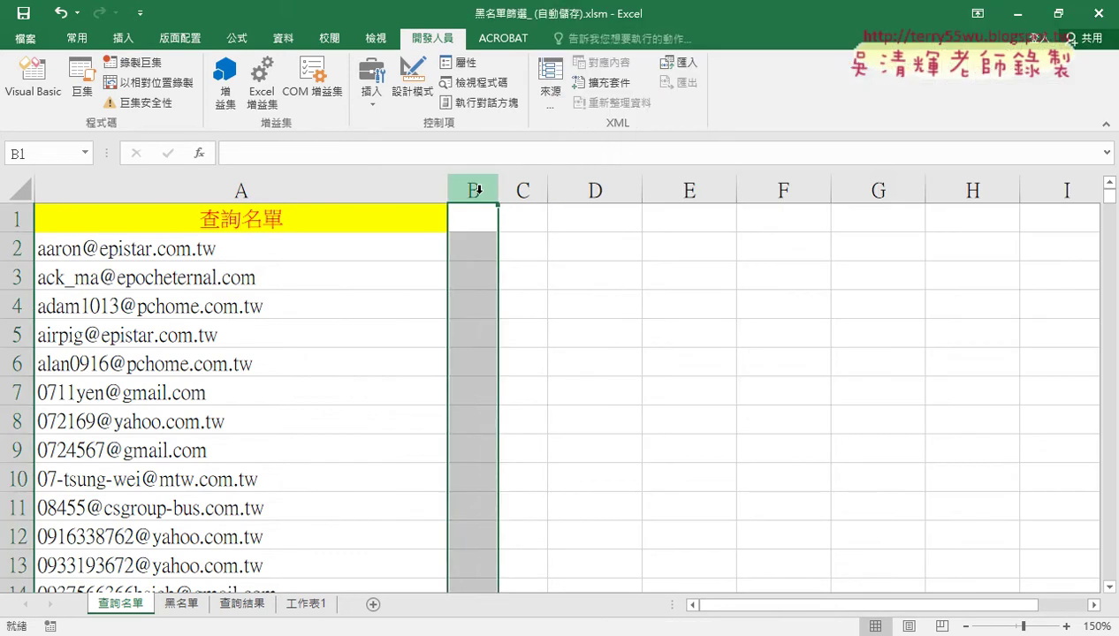
pyautogui.click(33, 82)
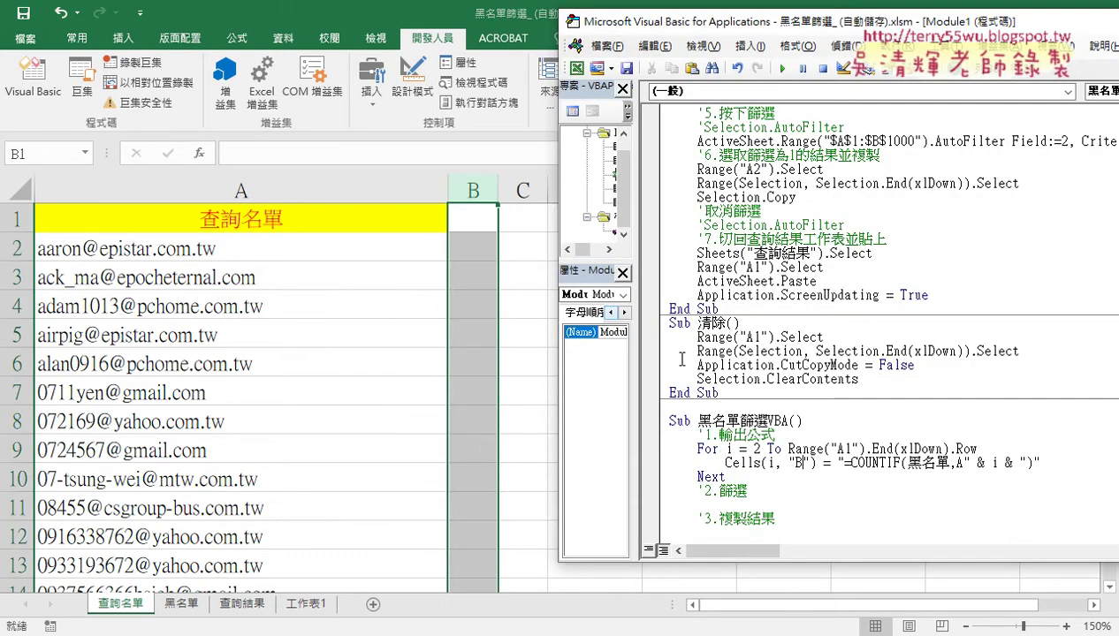
pyautogui.click(781, 68)
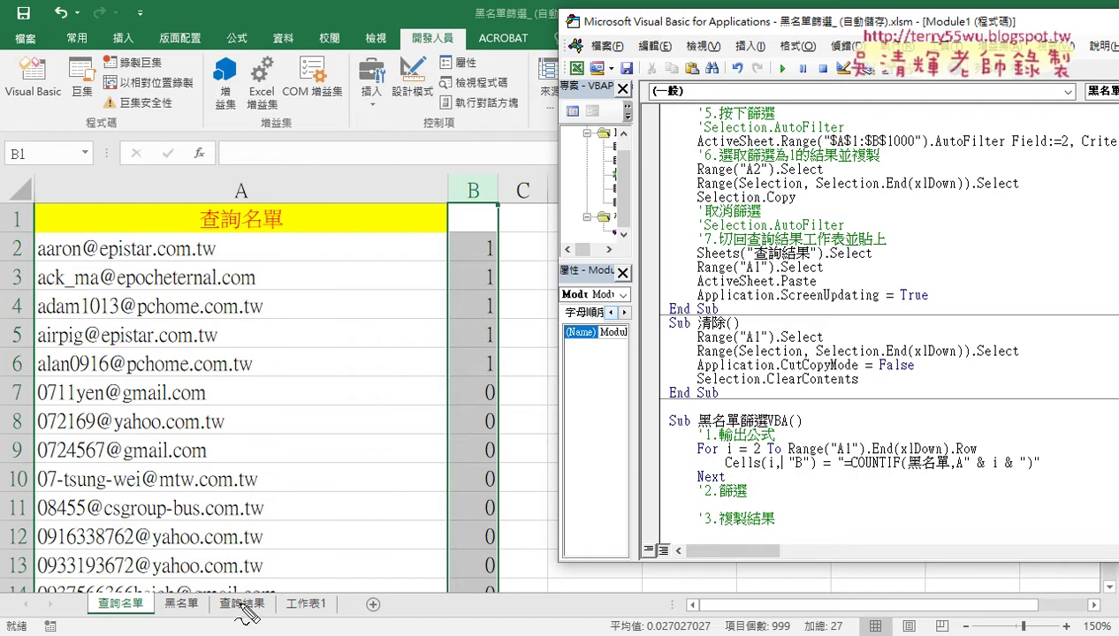
pyautogui.moveTo(147, 617)
pyautogui.mouseDown()
pyautogui.moveTo(238, 585)
pyautogui.moveTo(257, 617)
pyautogui.mouseUp()
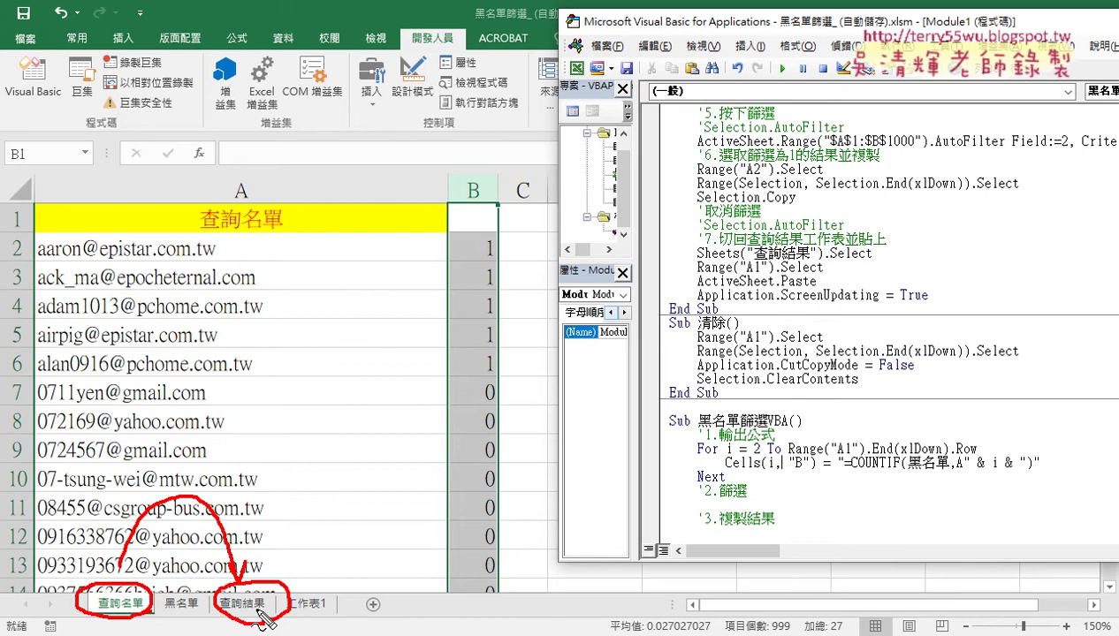
pyautogui.press('Escape')
# Run 黑名單篩選VBA with 查詢結果 active, then clear the 1s it wrongly wrote into that sheet's column B
pyautogui.click(247, 611)
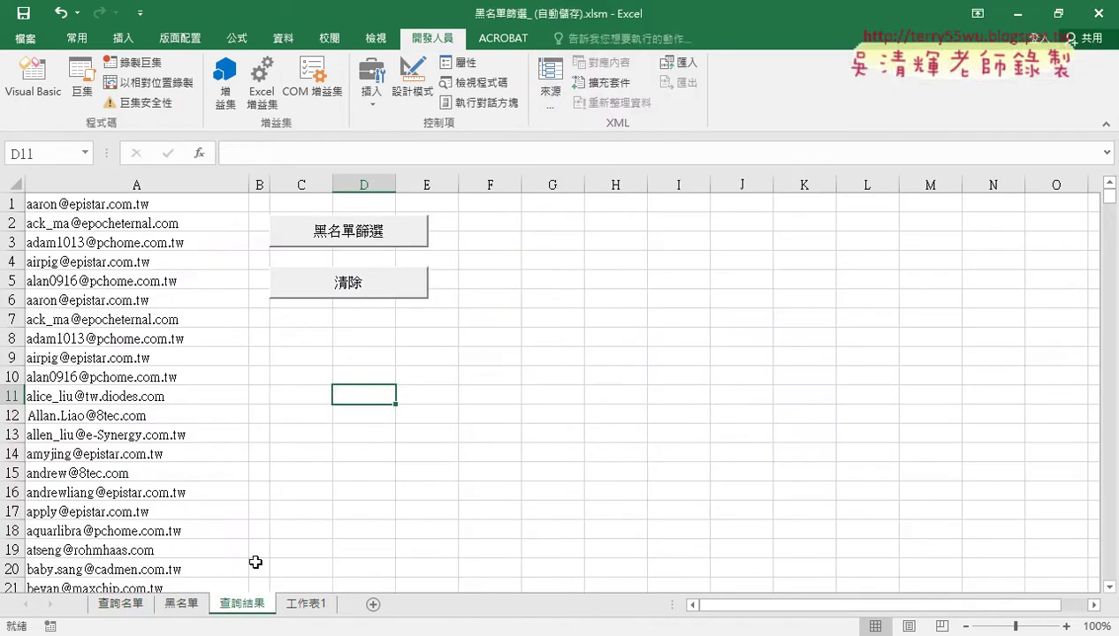
pyautogui.click(33, 80)
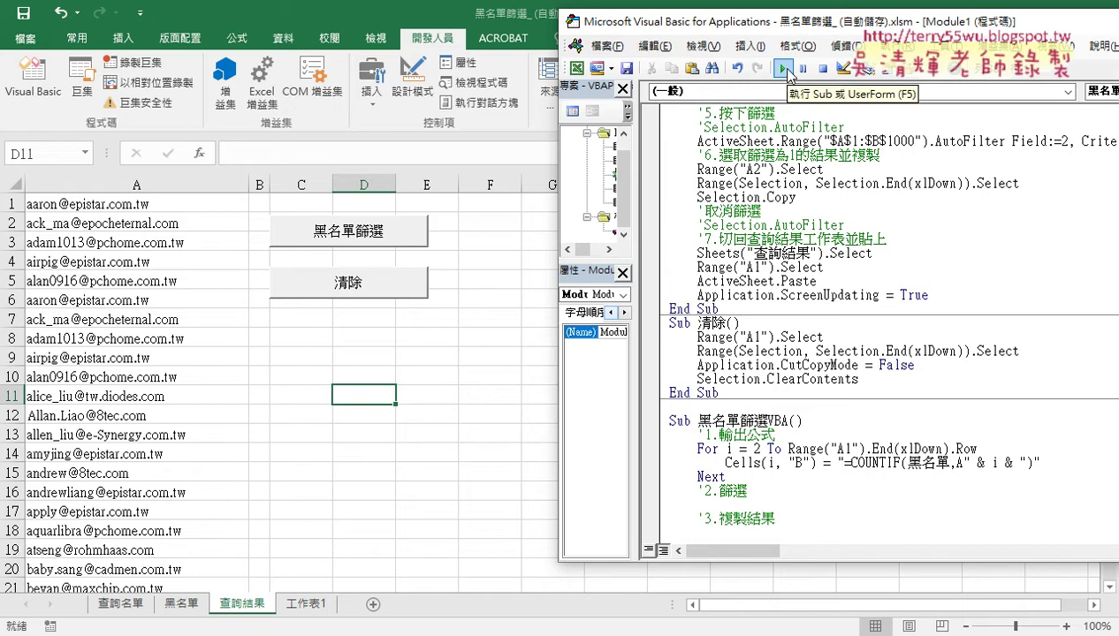
pyautogui.click(784, 70)
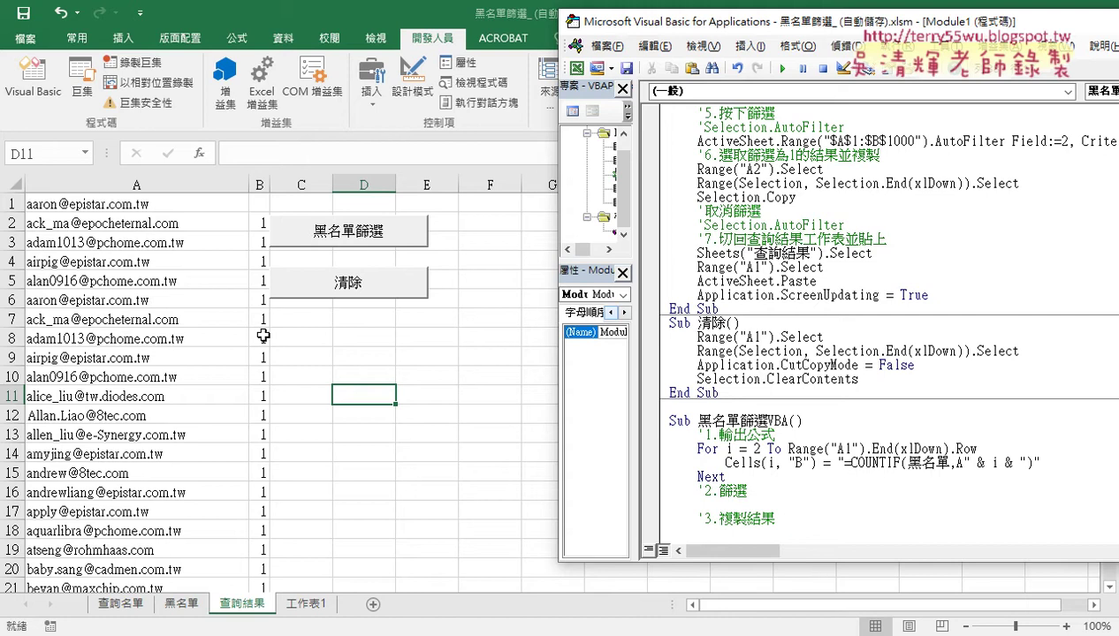
pyautogui.click(256, 184)
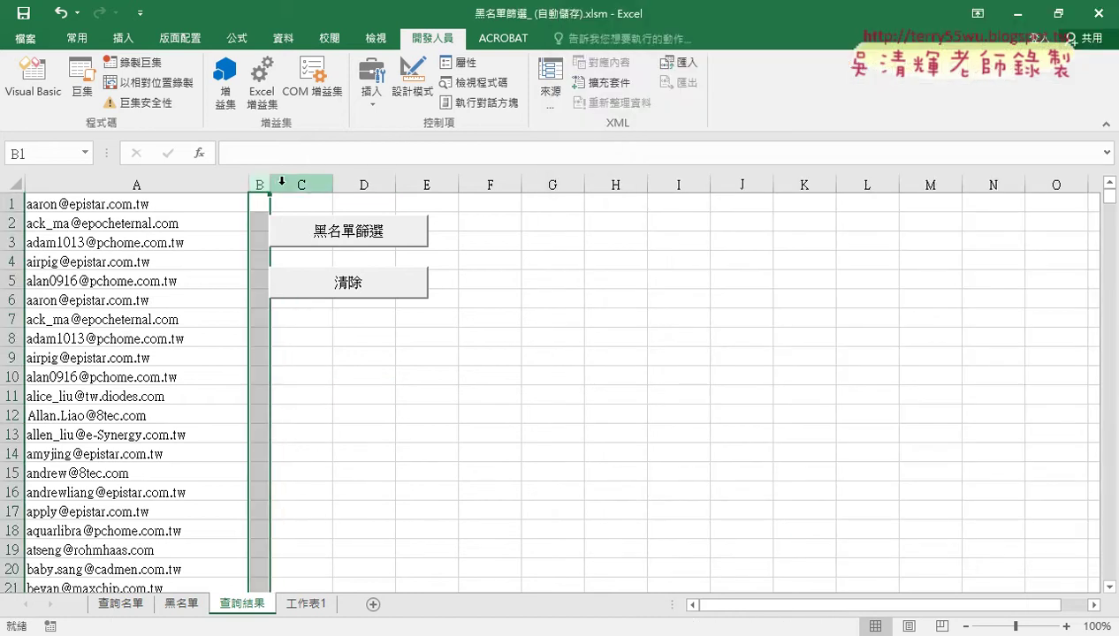
pyautogui.click(33, 80)
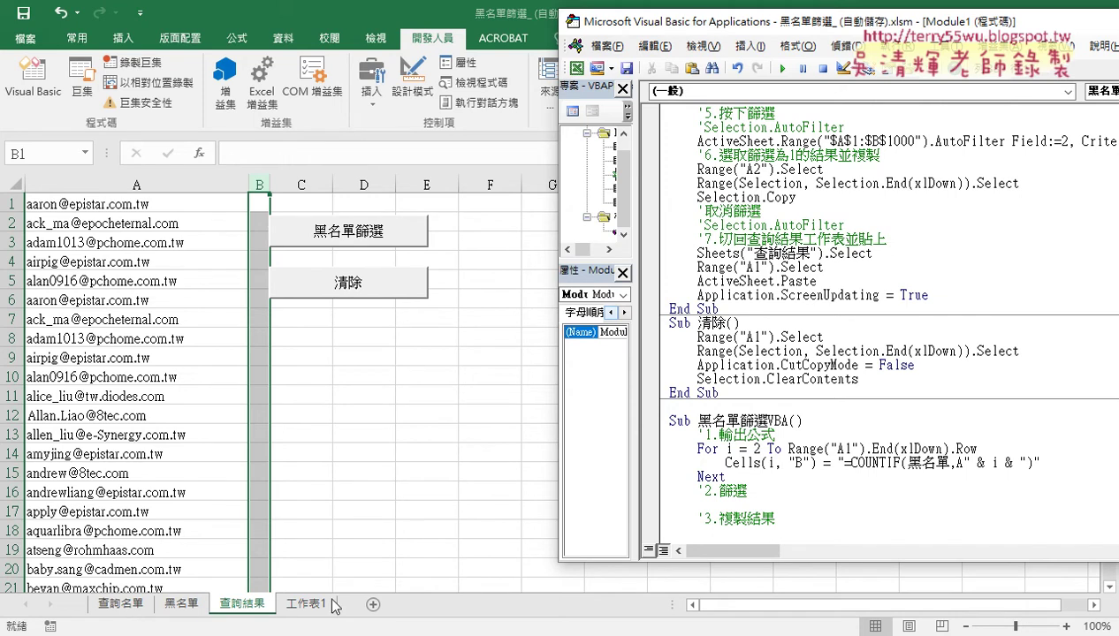
# Prefix the For line's Range("A1") with Sheets("查詢名單"). so the loop ends at that sheet's last row
pyautogui.moveTo(789, 449); pyautogui.dragTo(863, 449)
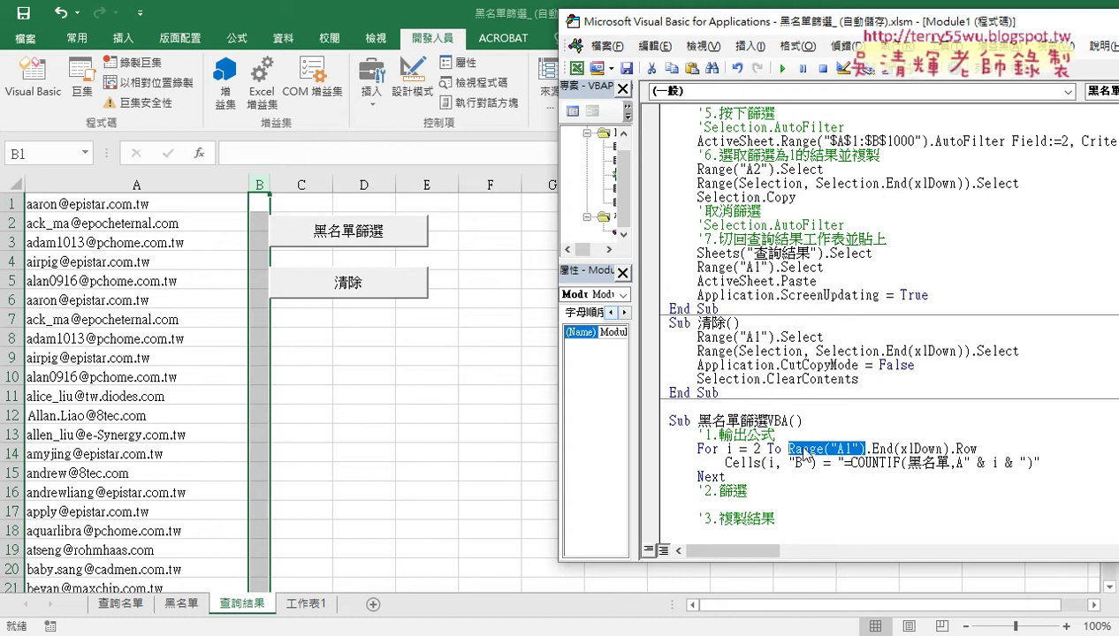
pyautogui.click(842, 449)
pyautogui.click(788, 449)
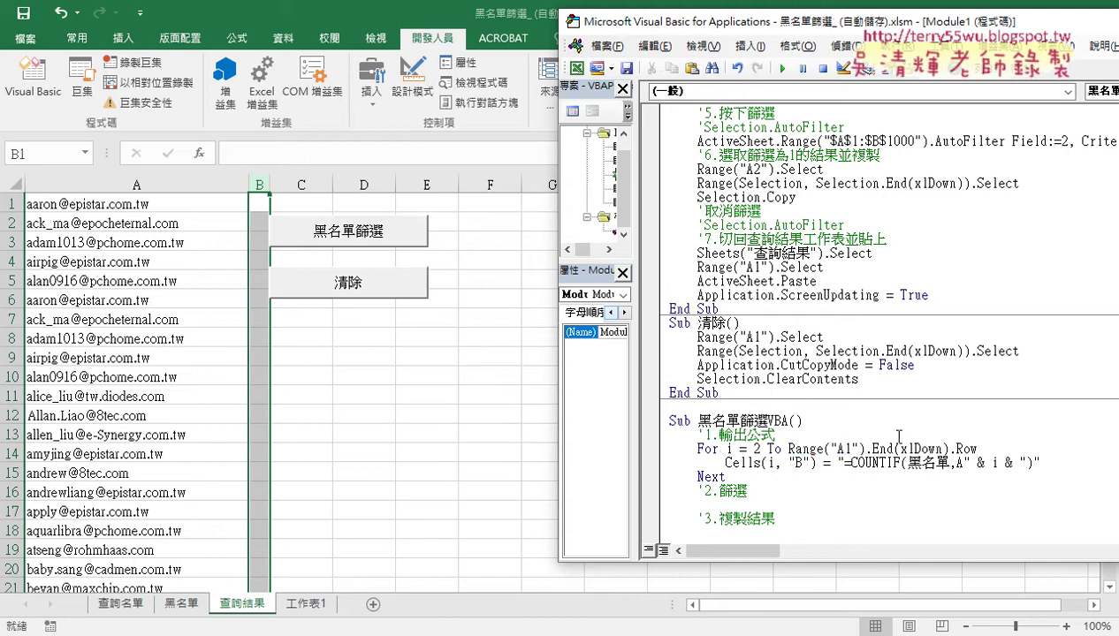
pyautogui.write('shee')
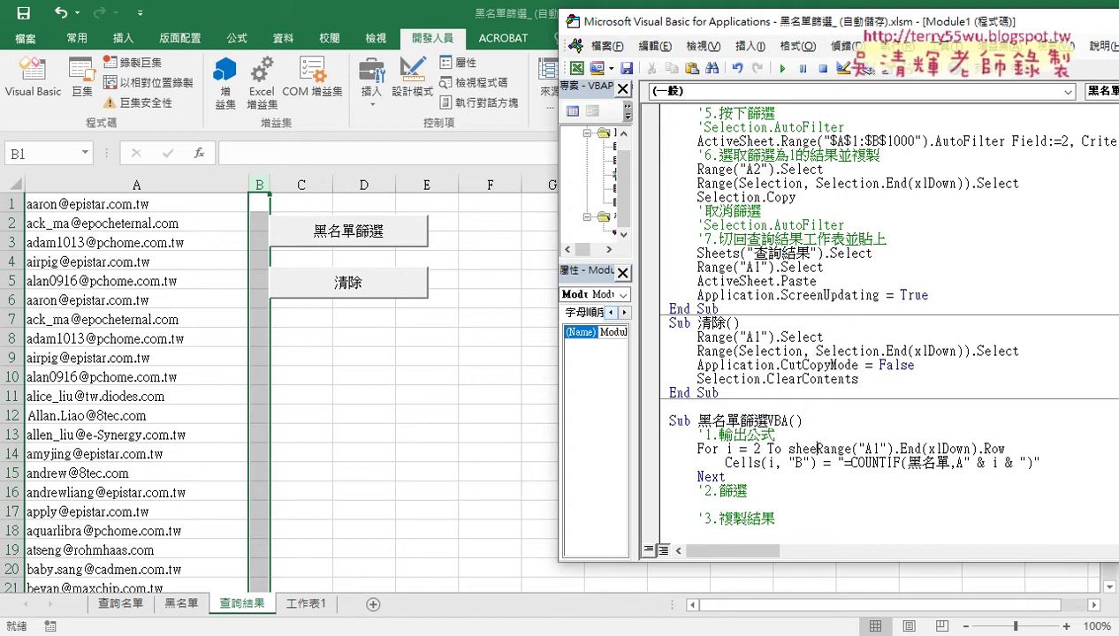
pyautogui.write('ts')
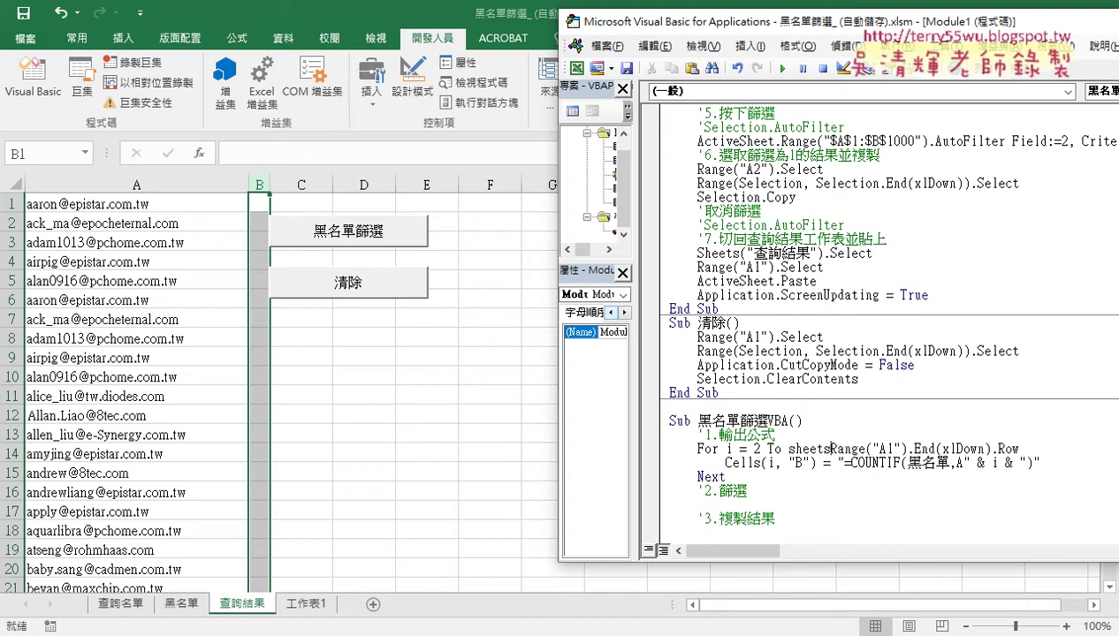
pyautogui.write('(""')
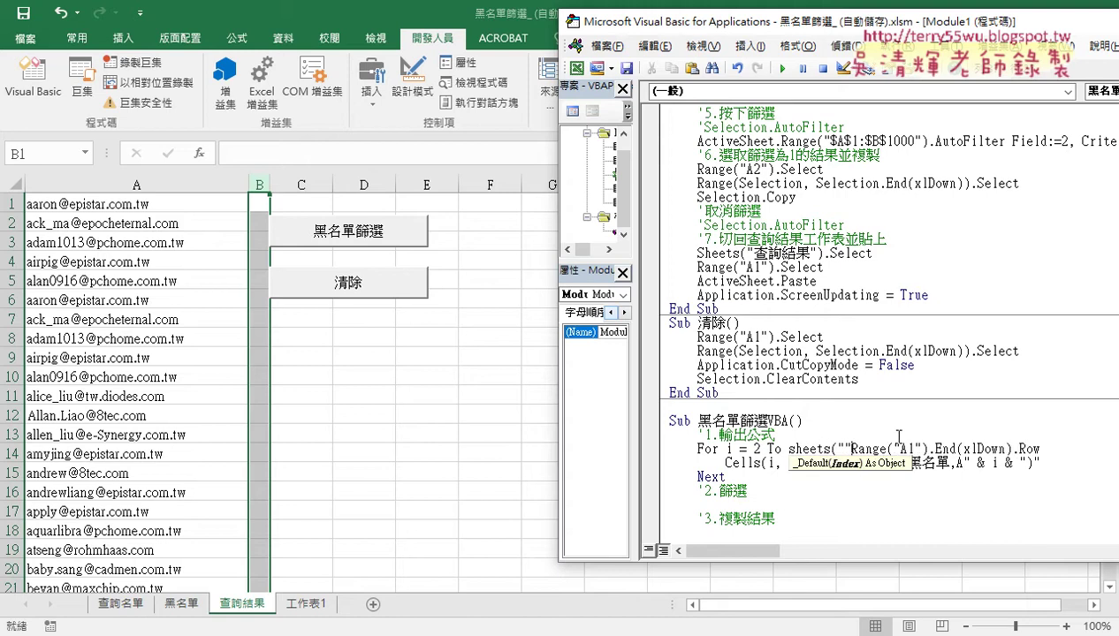
pyautogui.write(')')
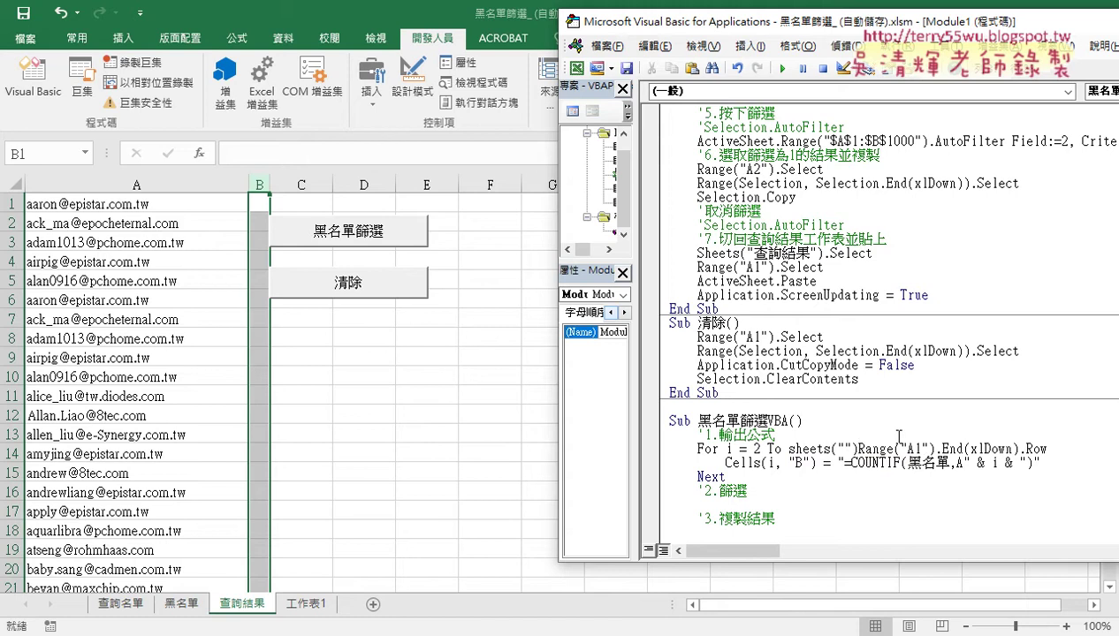
pyautogui.write('.')
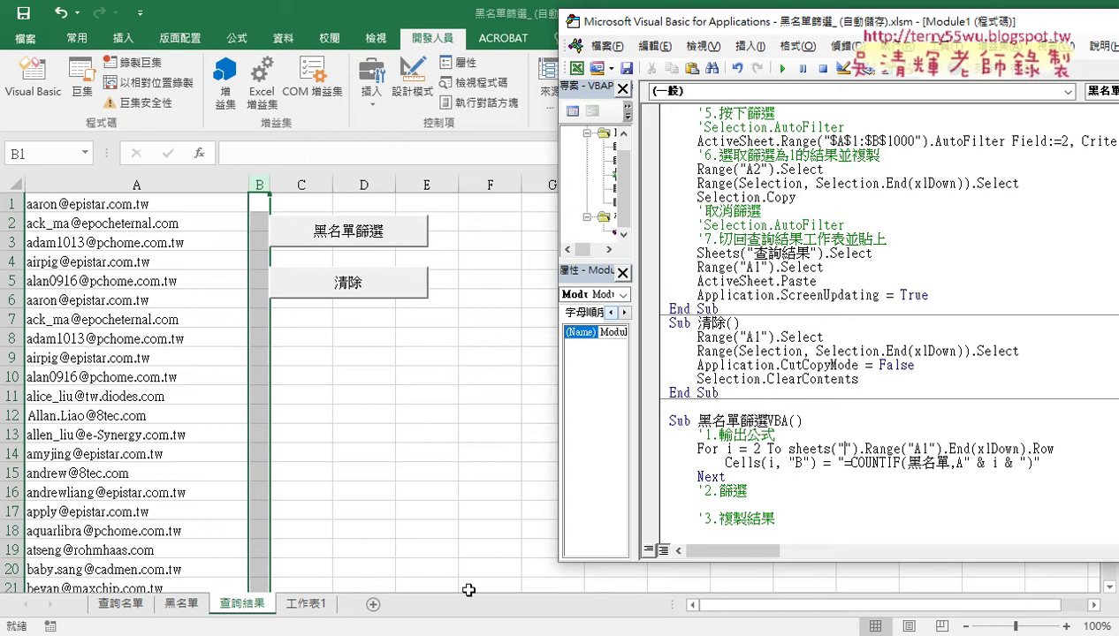
pyautogui.write('查')
pyautogui.write('詢')
pyautogui.write('名單')
pyautogui.press('Return')
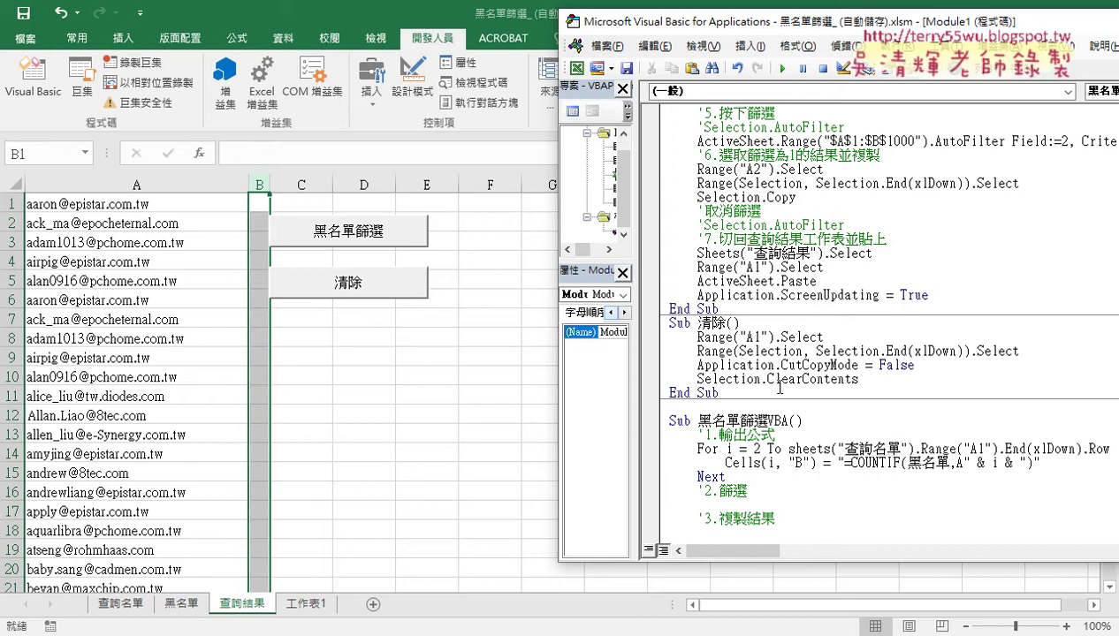
# Copy the Sheets("查詢名單"). qualifier from the For line
pyautogui.click(838, 405)
pyautogui.moveTo(922, 449); pyautogui.dragTo(796, 449)
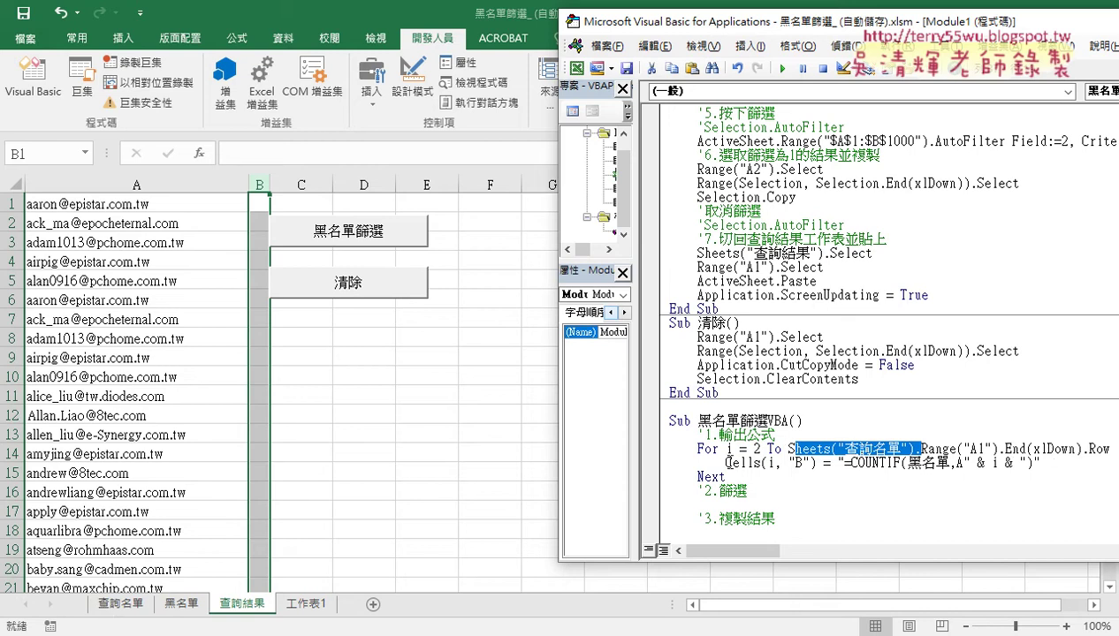
pyautogui.moveTo(726, 462); pyautogui.dragTo(815, 462)
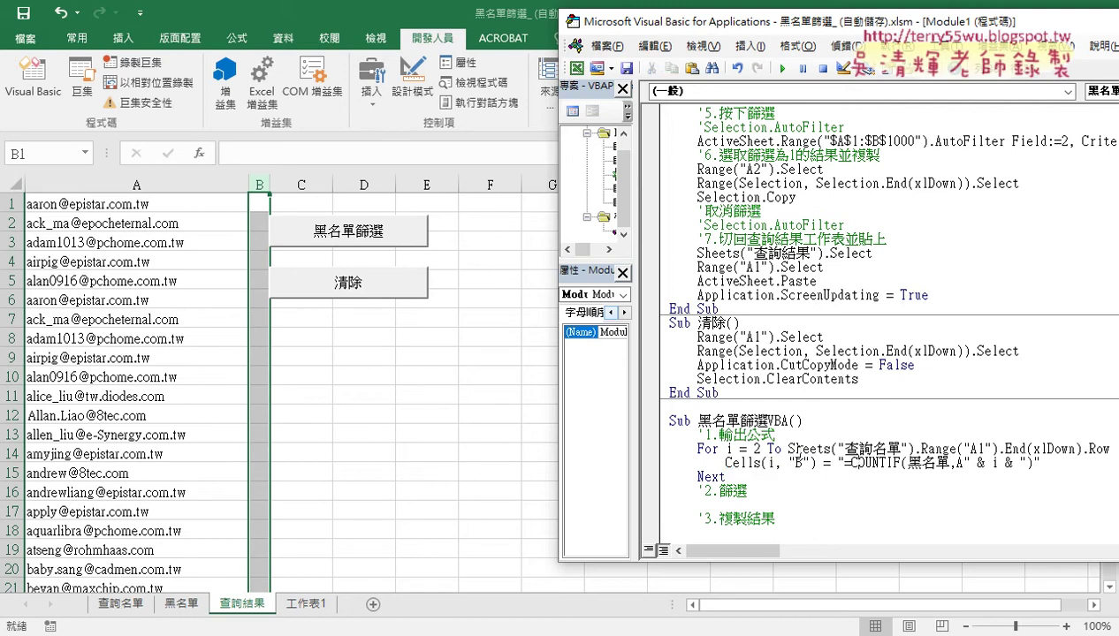
pyautogui.moveTo(788, 449); pyautogui.dragTo(920, 449)
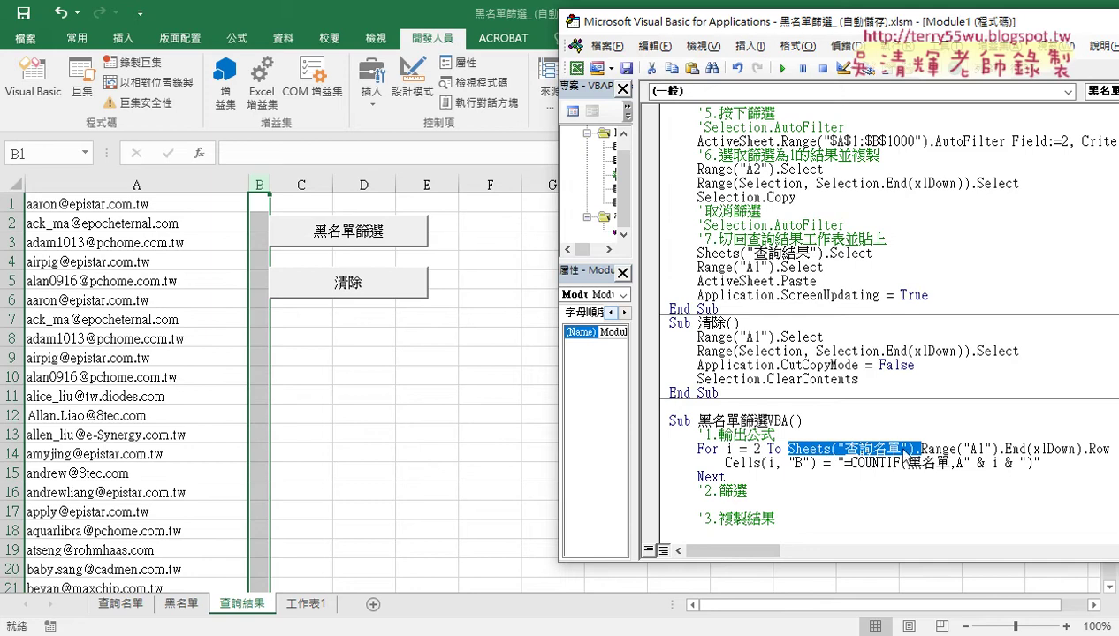
pyautogui.rightClick(893, 456)
pyautogui.click(920, 250)
# Paste the qualifier in front of Cells(i, "B") so the loop writes to Sheets("查詢名單").Cells(i, "B")
pyautogui.click(727, 464)
pyautogui.rightClick(724, 461)
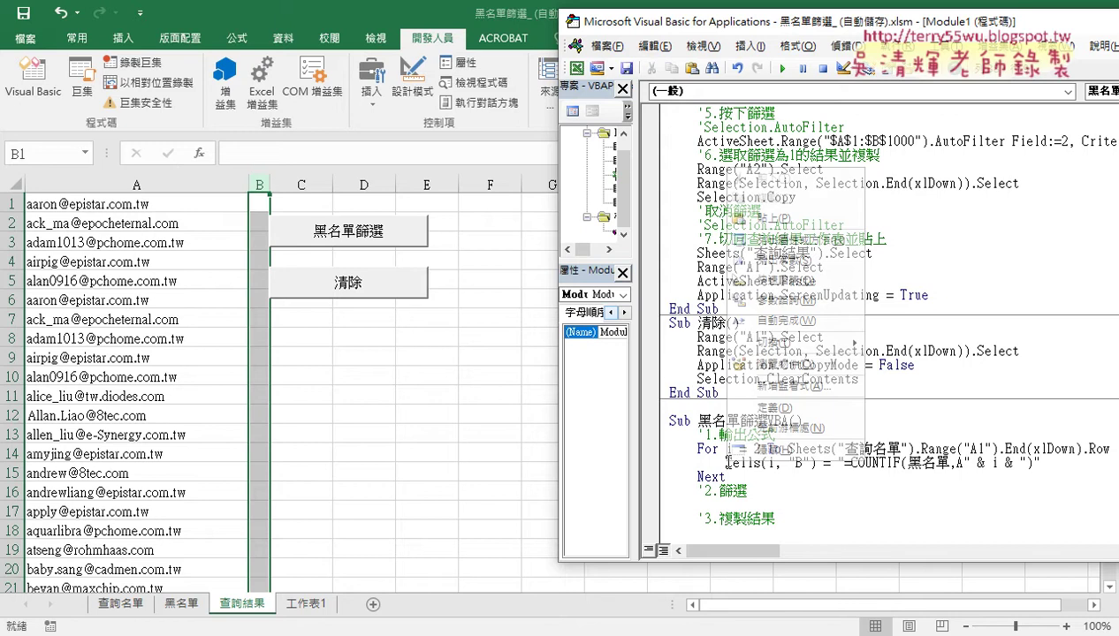
pyautogui.click(774, 218)
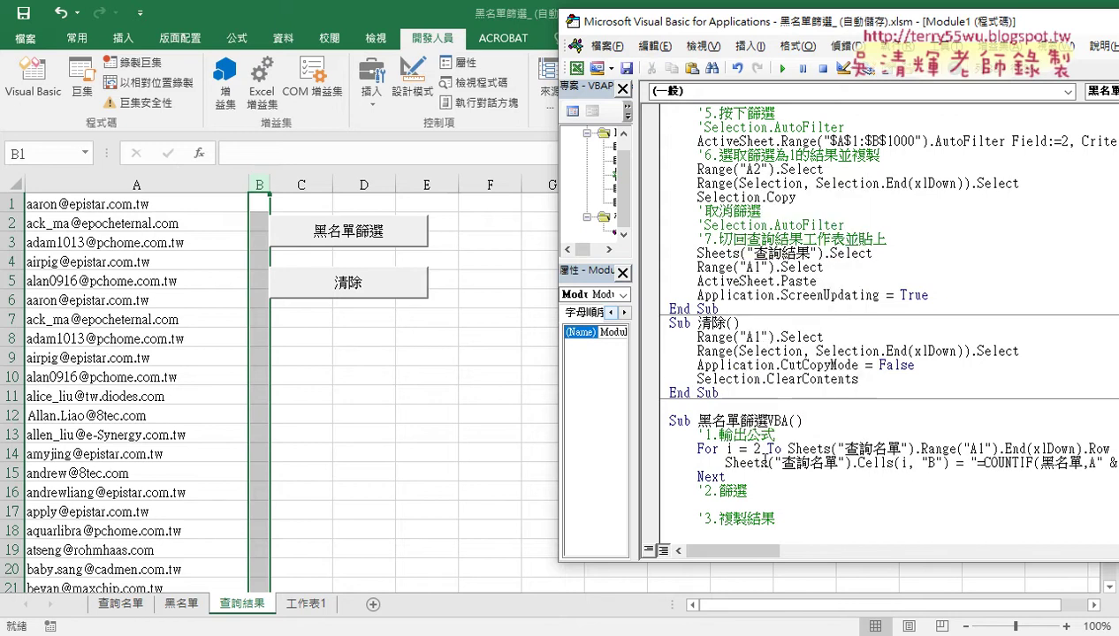
pyautogui.moveTo(726, 463); pyautogui.dragTo(849, 463)
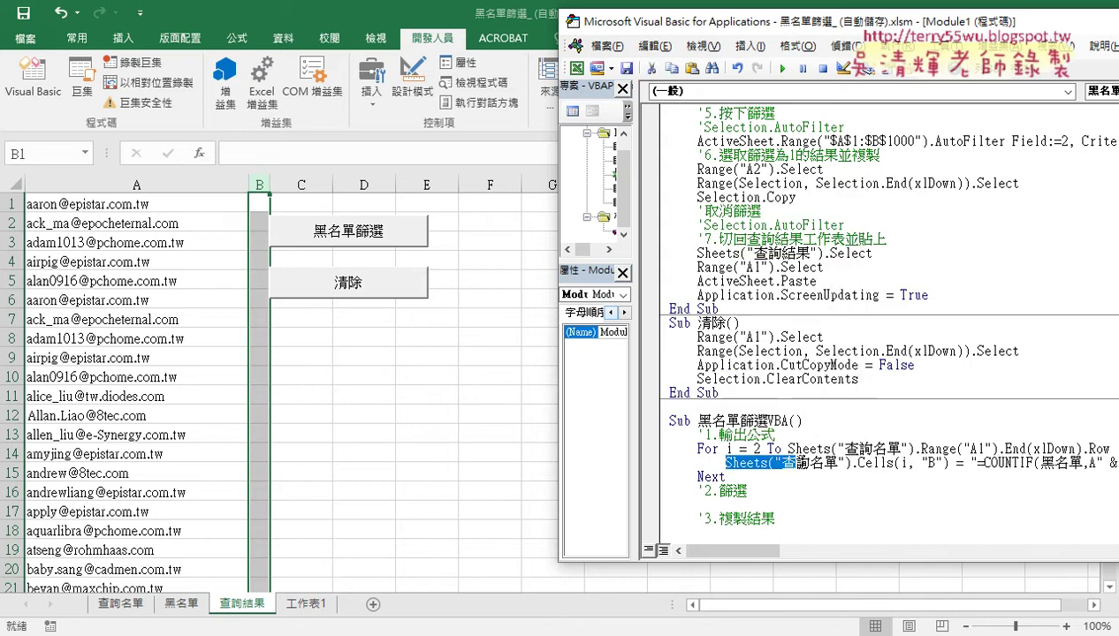
pyautogui.click(904, 463)
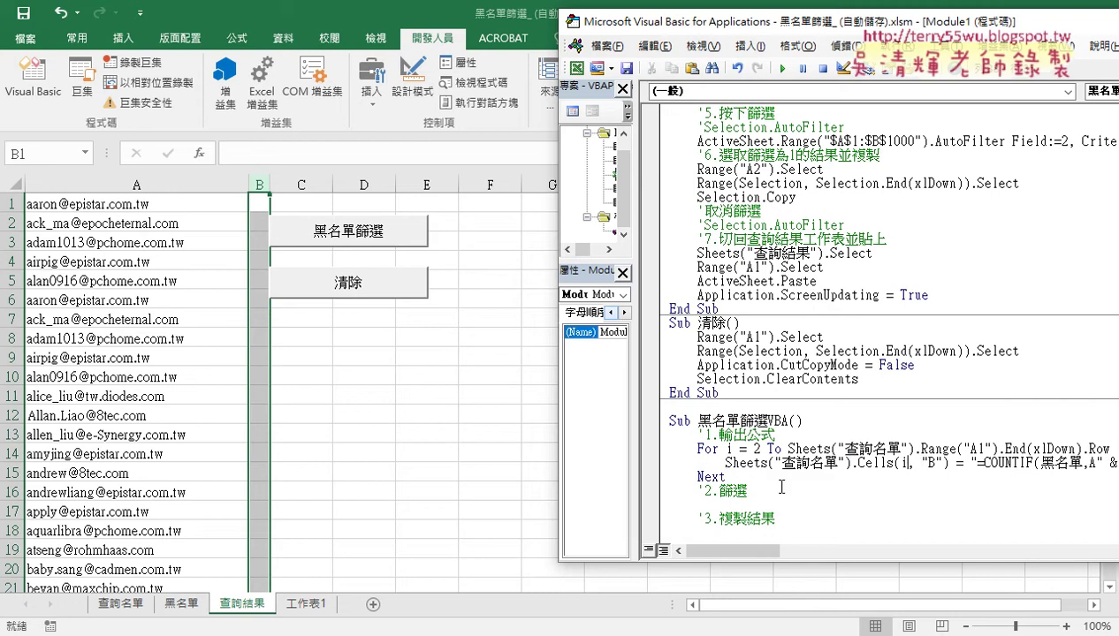
pyautogui.moveTo(727, 477); pyautogui.dragTo(655, 447)
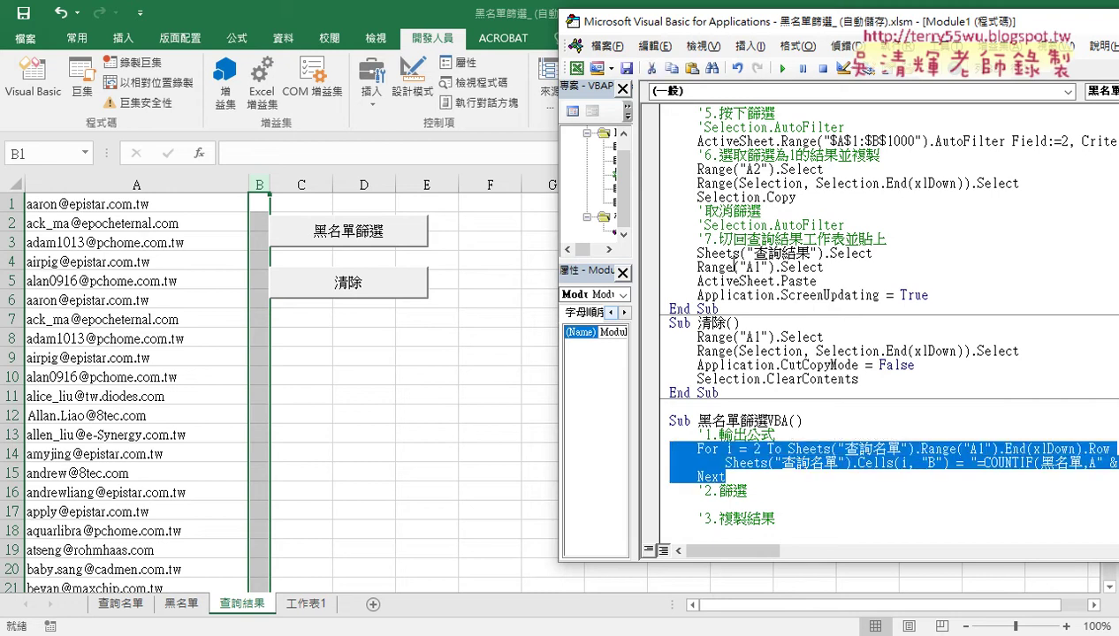
pyautogui.moveTo(709, 27); pyautogui.dragTo(567, 27)
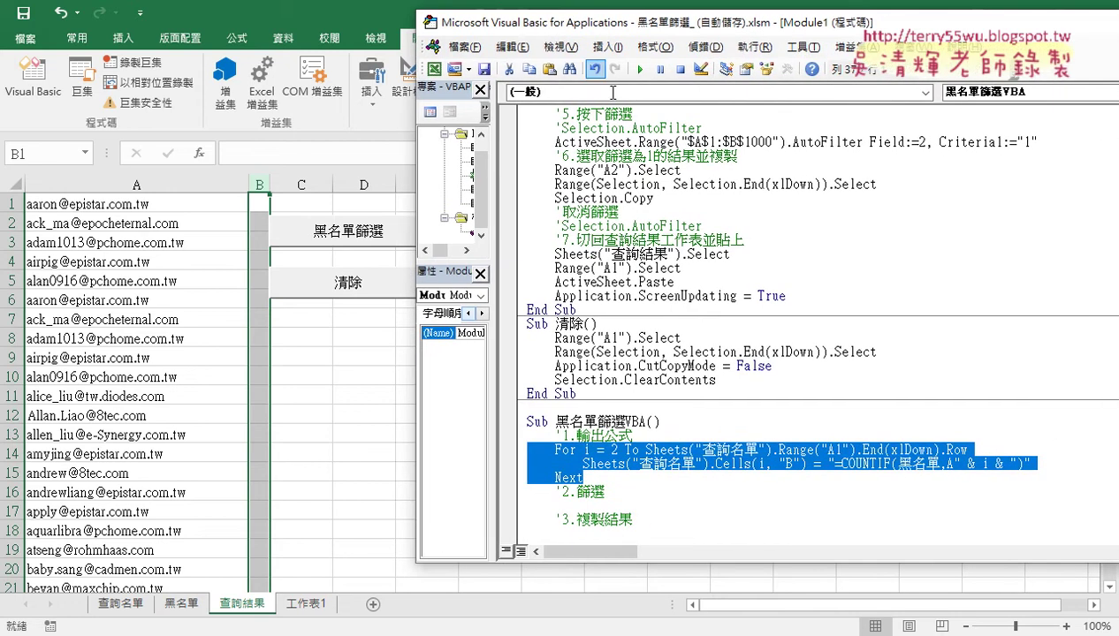
# Delete the 1/0 results from column B of the 查詢名單 sheet
pyautogui.click(724, 453)
pyautogui.moveTo(701, 450)
pyautogui.mouseDown()
pyautogui.moveTo(646, 450)
pyautogui.moveTo(779, 450)
pyautogui.mouseUp()
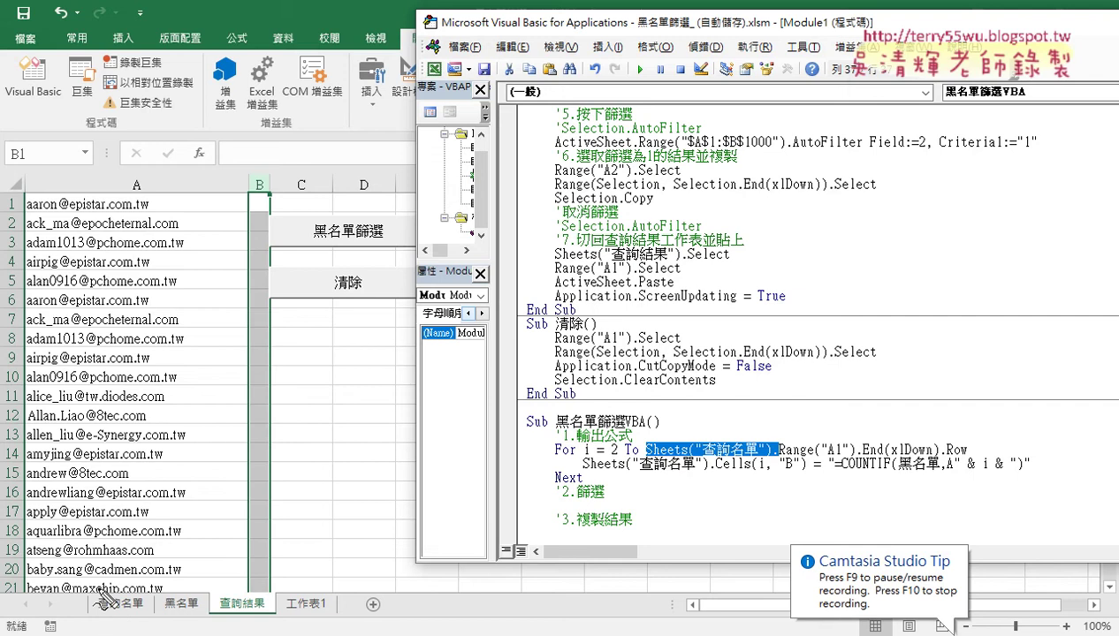
pyautogui.moveTo(219, 610); pyautogui.dragTo(278, 596)
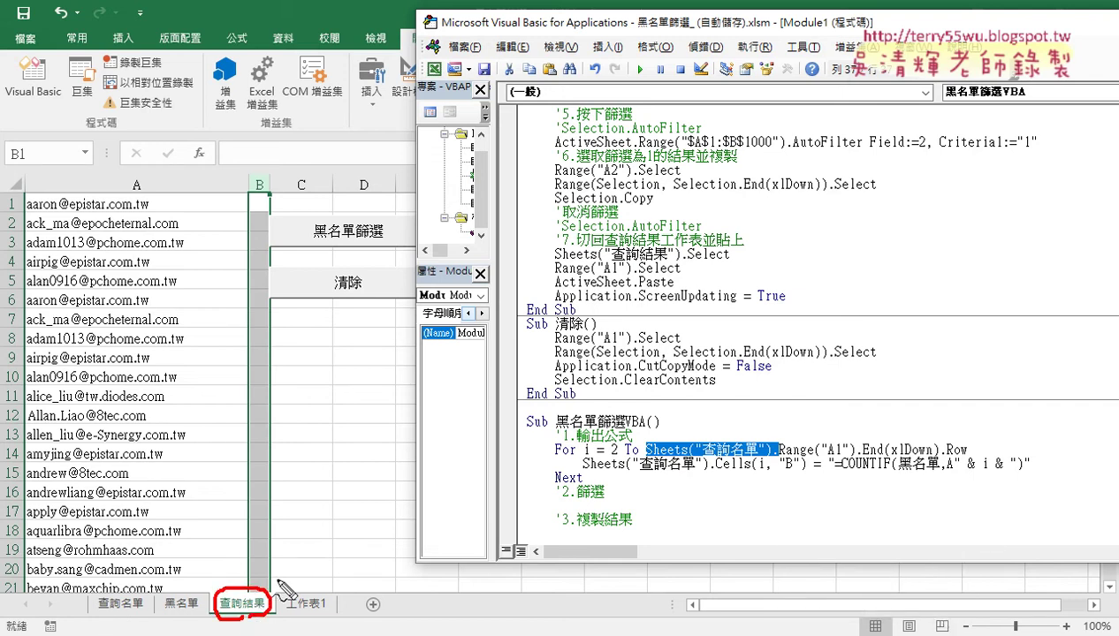
pyautogui.press('Escape')
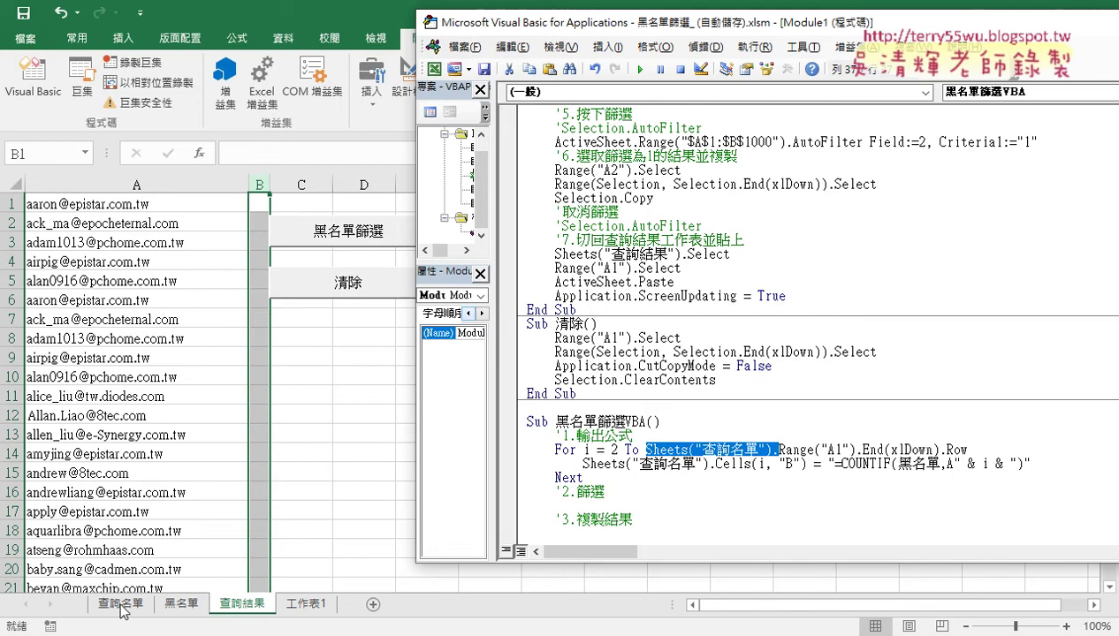
pyautogui.click(121, 604)
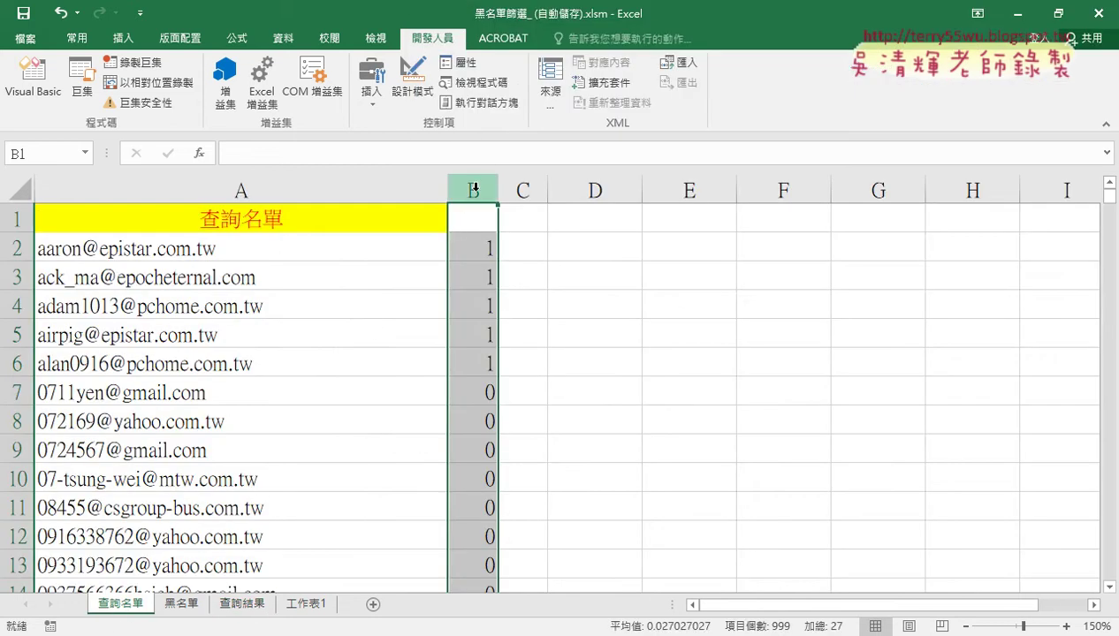
pyautogui.press('Delete')
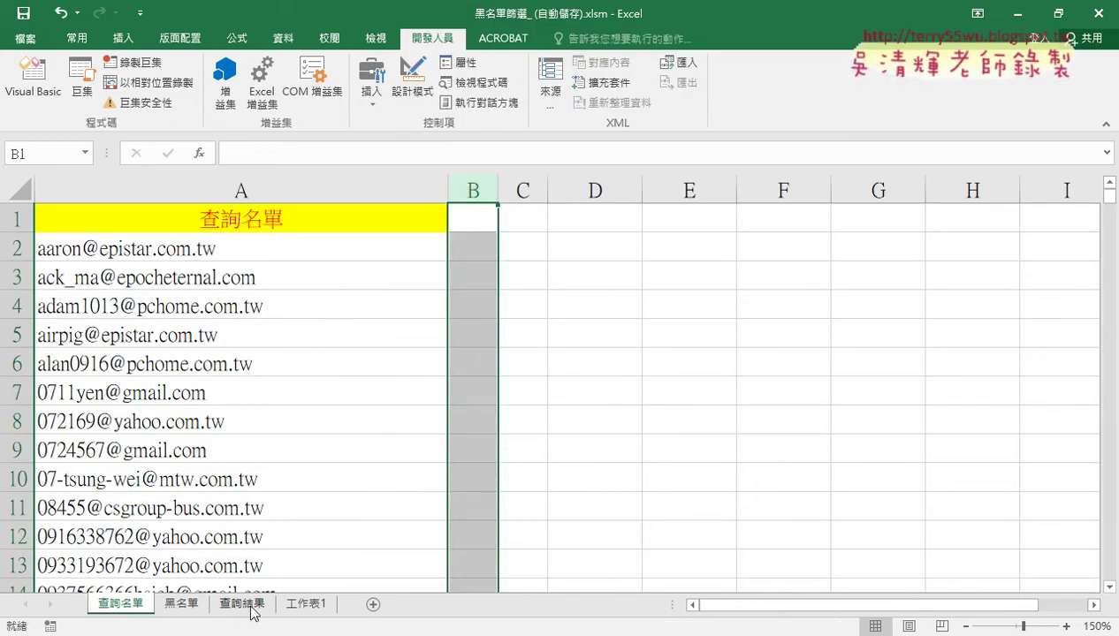
# With 查詢結果 active, rerun 黑名單篩選VBA so it refills 查詢名單 column B
pyautogui.click(252, 608)
pyautogui.click(33, 79)
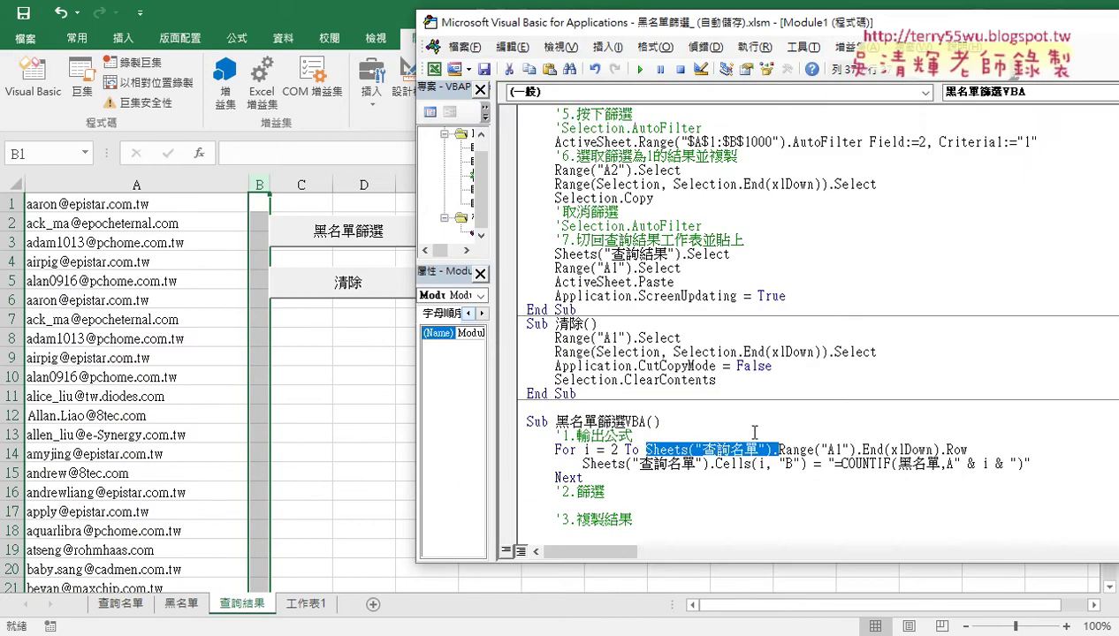
pyautogui.scroll(-1, 754, 432)
pyautogui.click(712, 428)
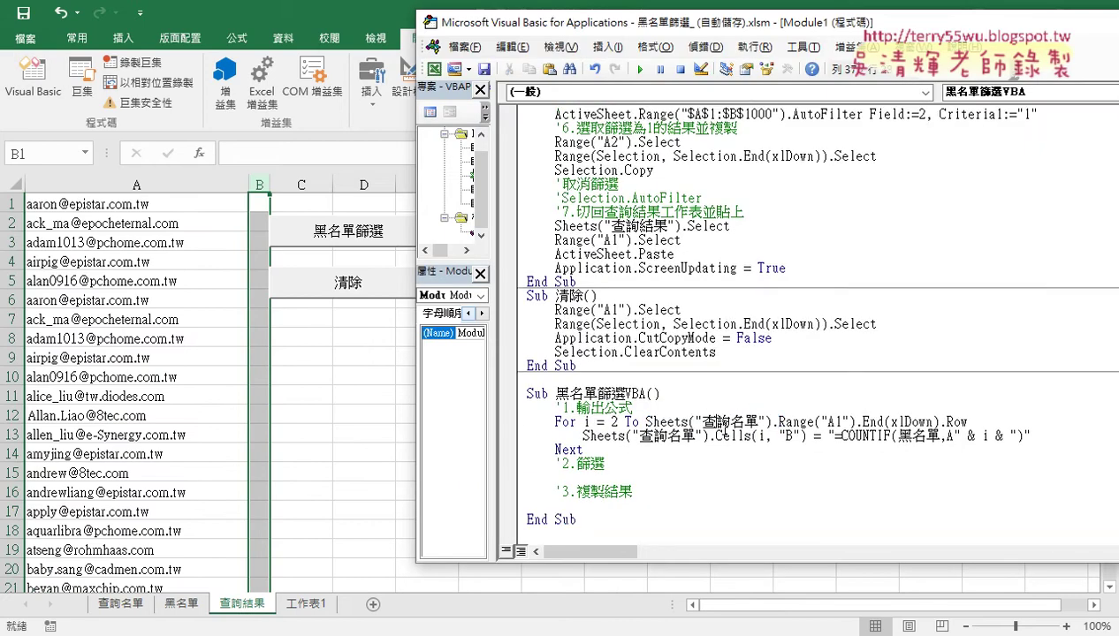
pyautogui.click(639, 70)
pyautogui.click(126, 607)
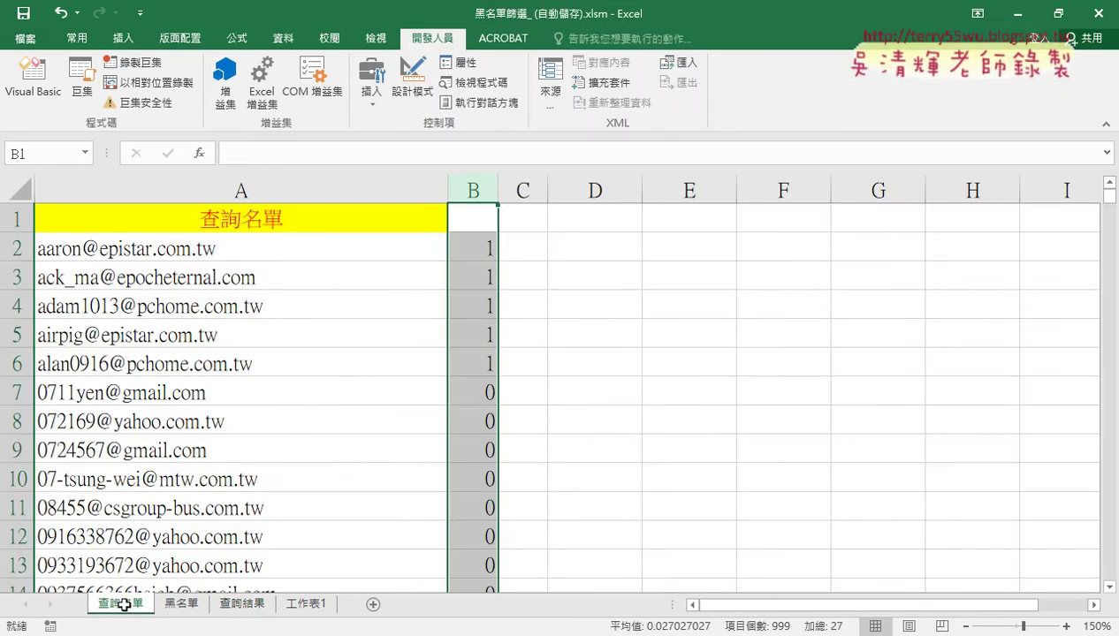
pyautogui.click(474, 251)
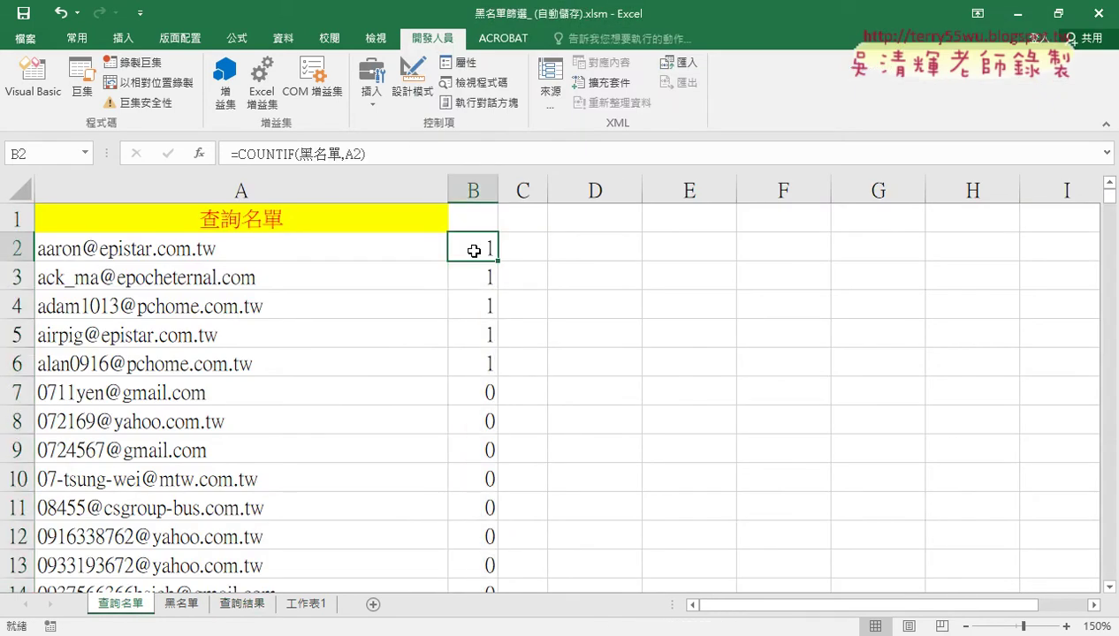
pyautogui.click(474, 278)
pyautogui.click(474, 307)
pyautogui.click(475, 338)
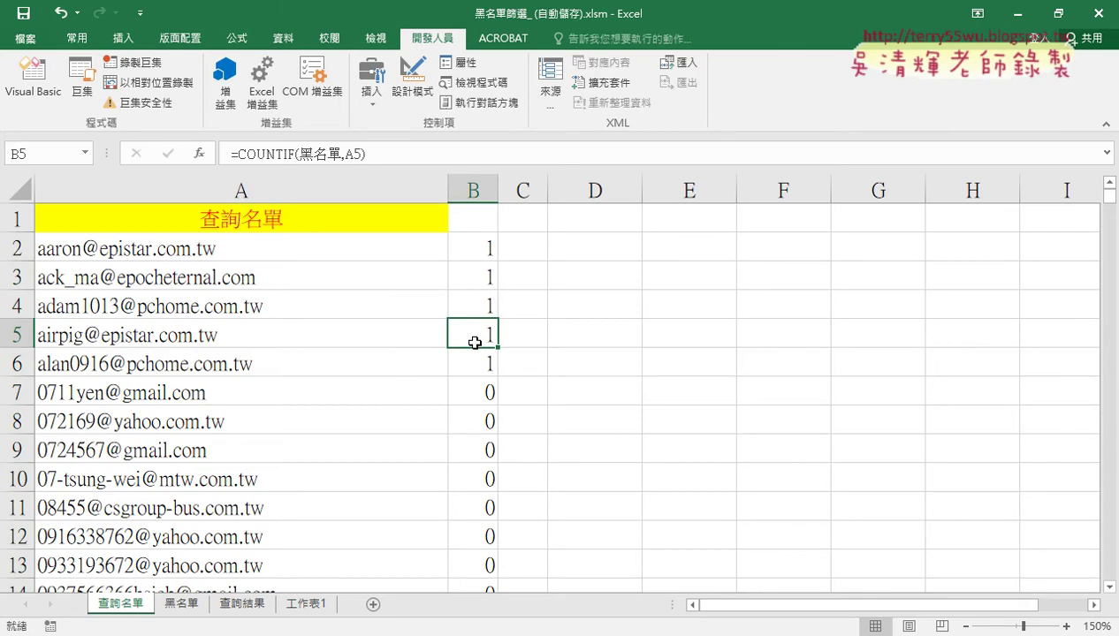
pyautogui.click(33, 78)
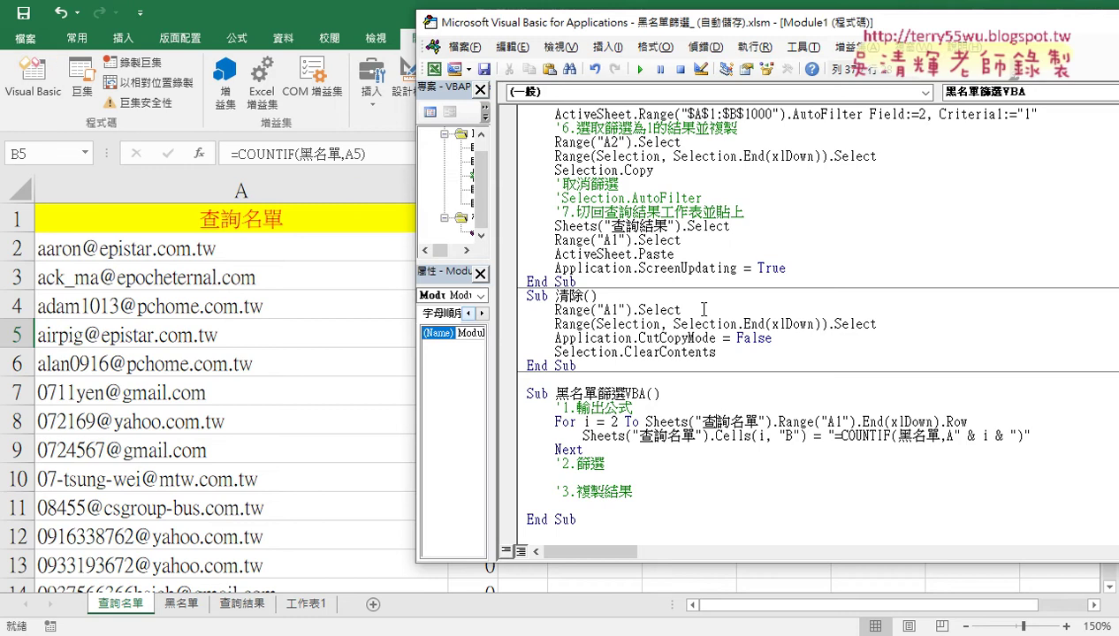
pyautogui.click(744, 431)
pyautogui.moveTo(646, 422); pyautogui.dragTo(779, 423)
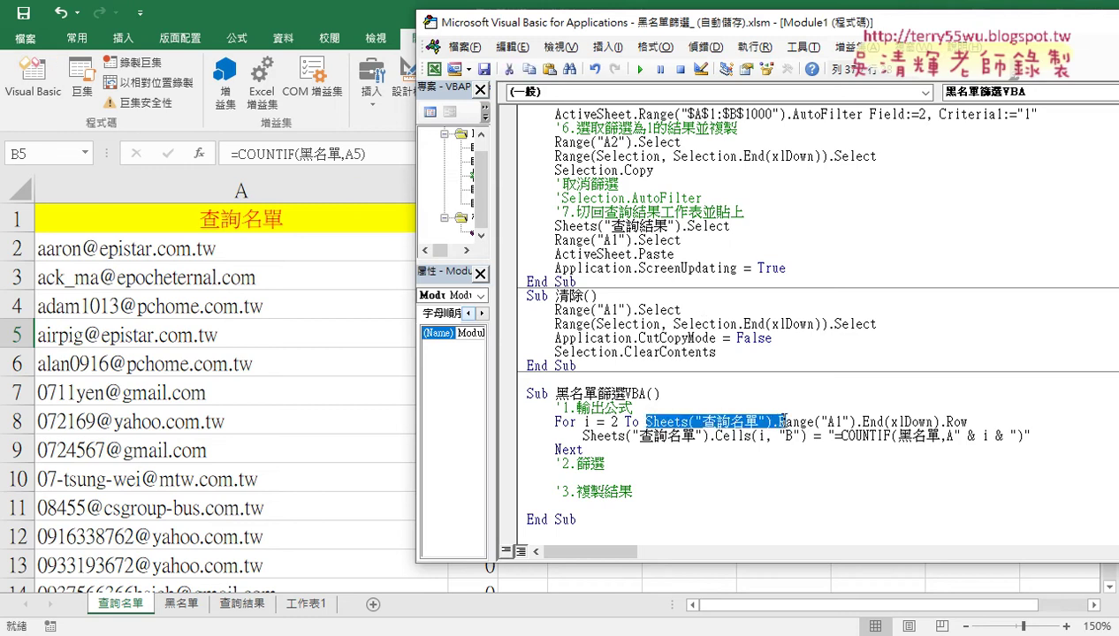
pyautogui.click(248, 605)
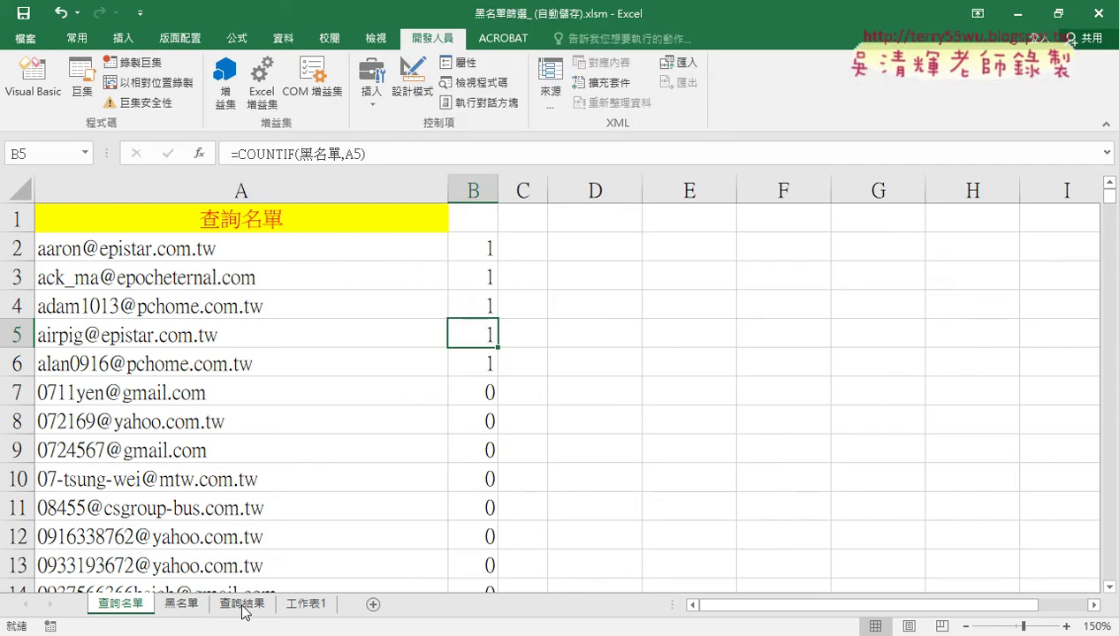
pyautogui.click(247, 605)
pyautogui.click(32, 77)
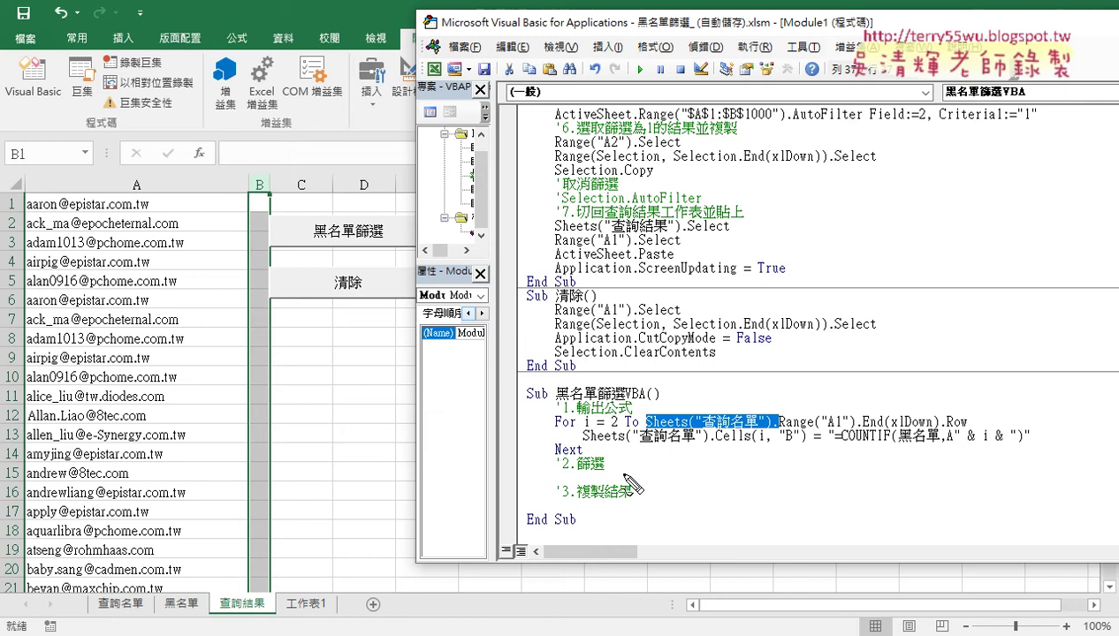
pyautogui.moveTo(649, 431); pyautogui.dragTo(778, 429)
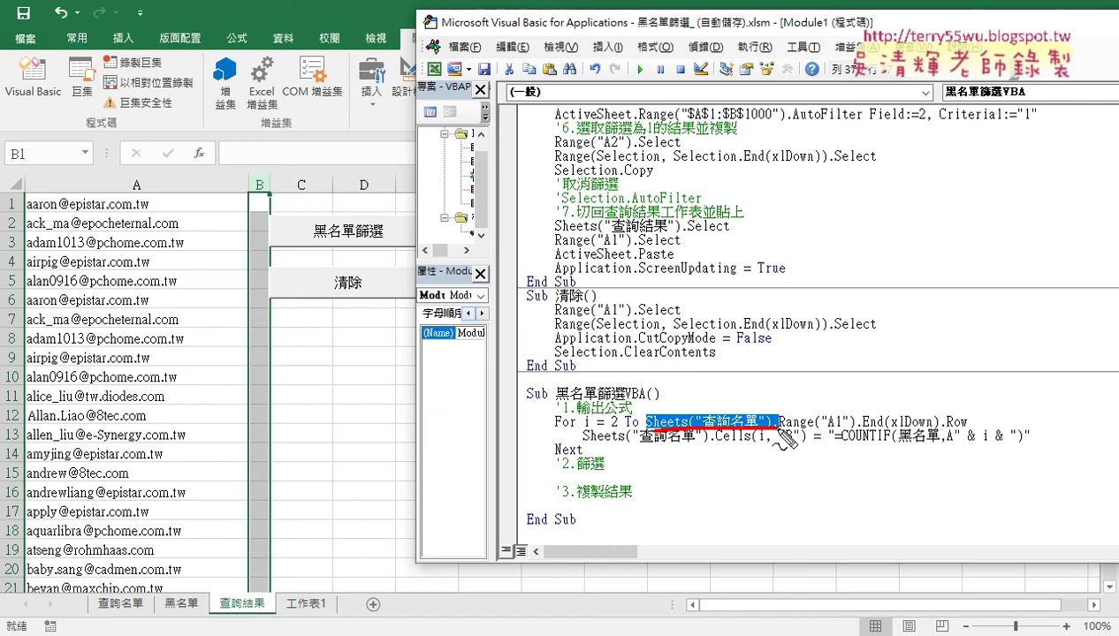
pyautogui.moveTo(583, 446); pyautogui.dragTo(718, 444)
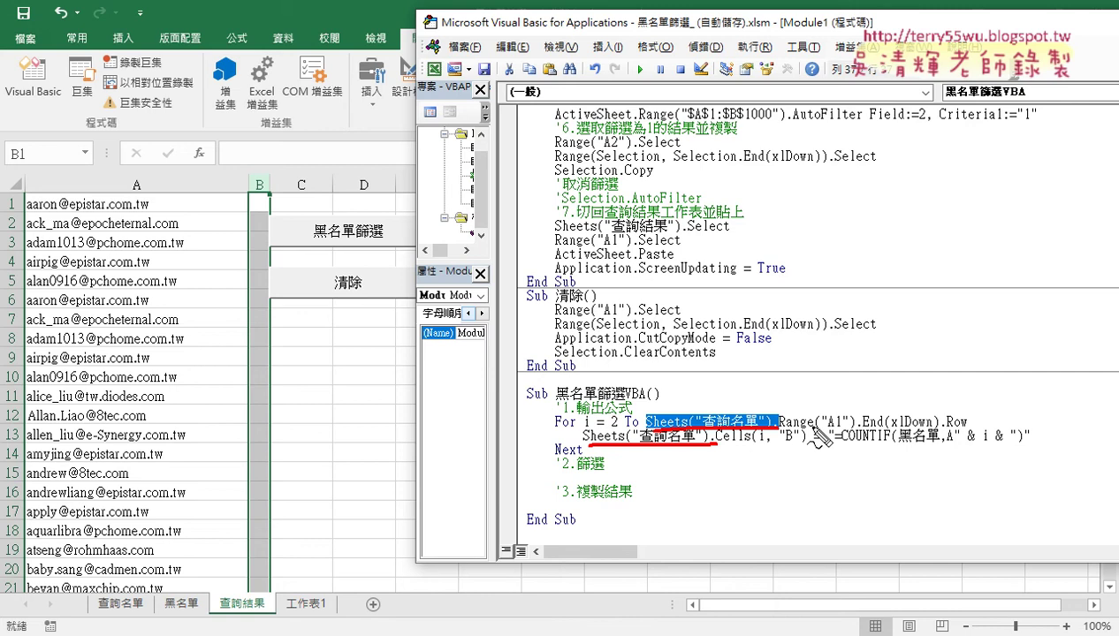
pyautogui.moveTo(790, 431); pyautogui.dragTo(856, 432)
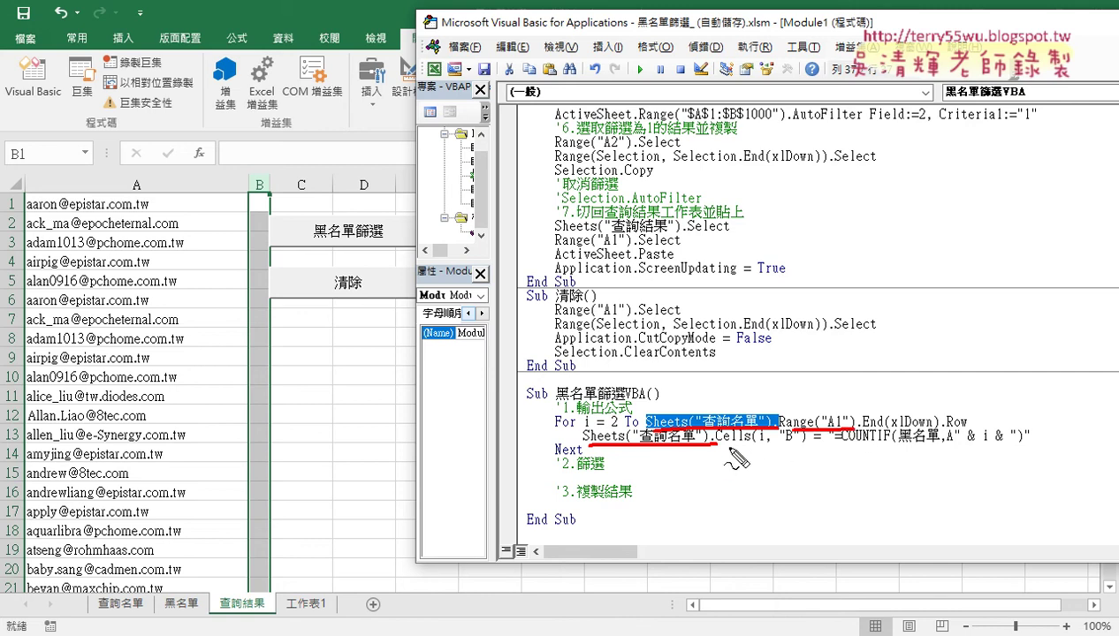
pyautogui.moveTo(727, 447); pyautogui.dragTo(754, 446)
pyautogui.moveTo(269, 618); pyautogui.dragTo(290, 591)
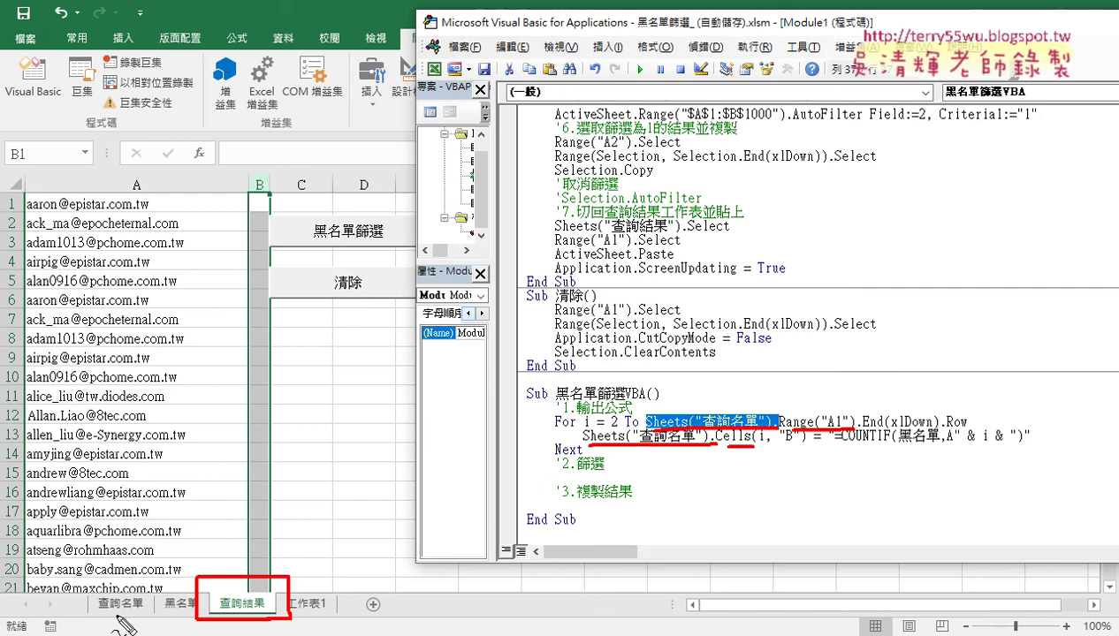